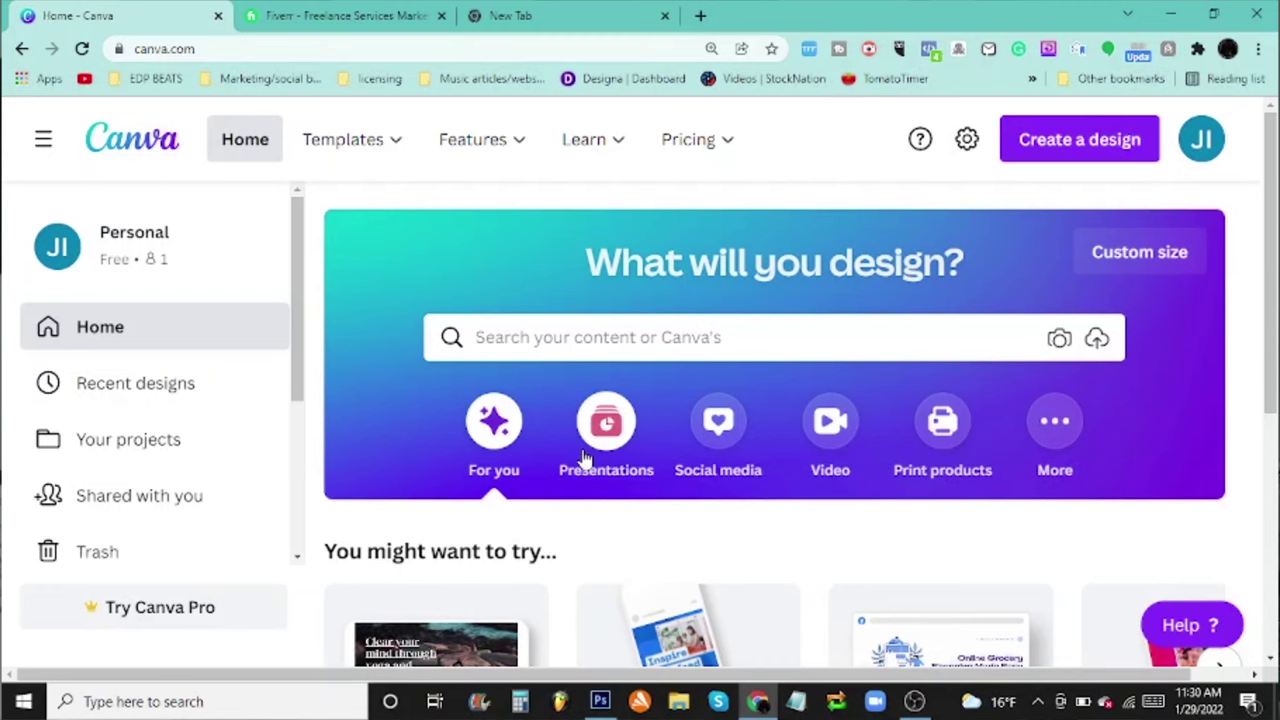
Step: Switch from the Photoshop thumbnail project back to Canva
left_click(600, 702)
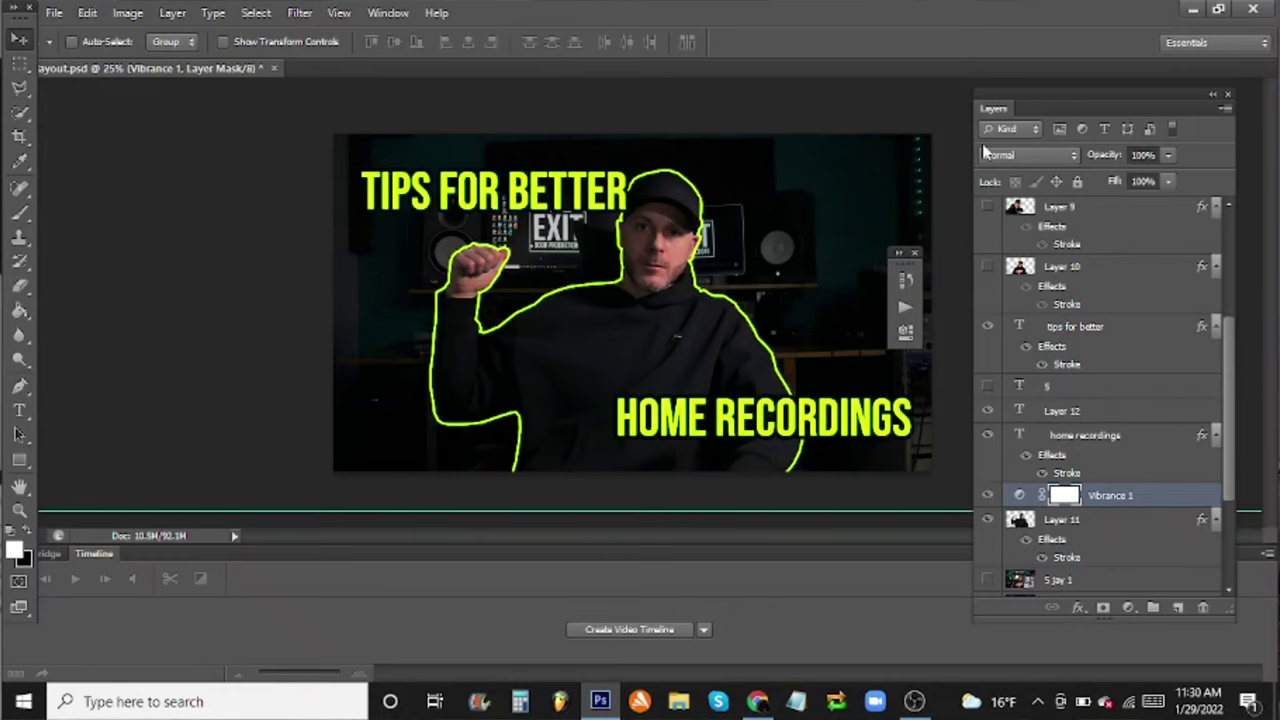
scroll(1110, 495, "up", 3)
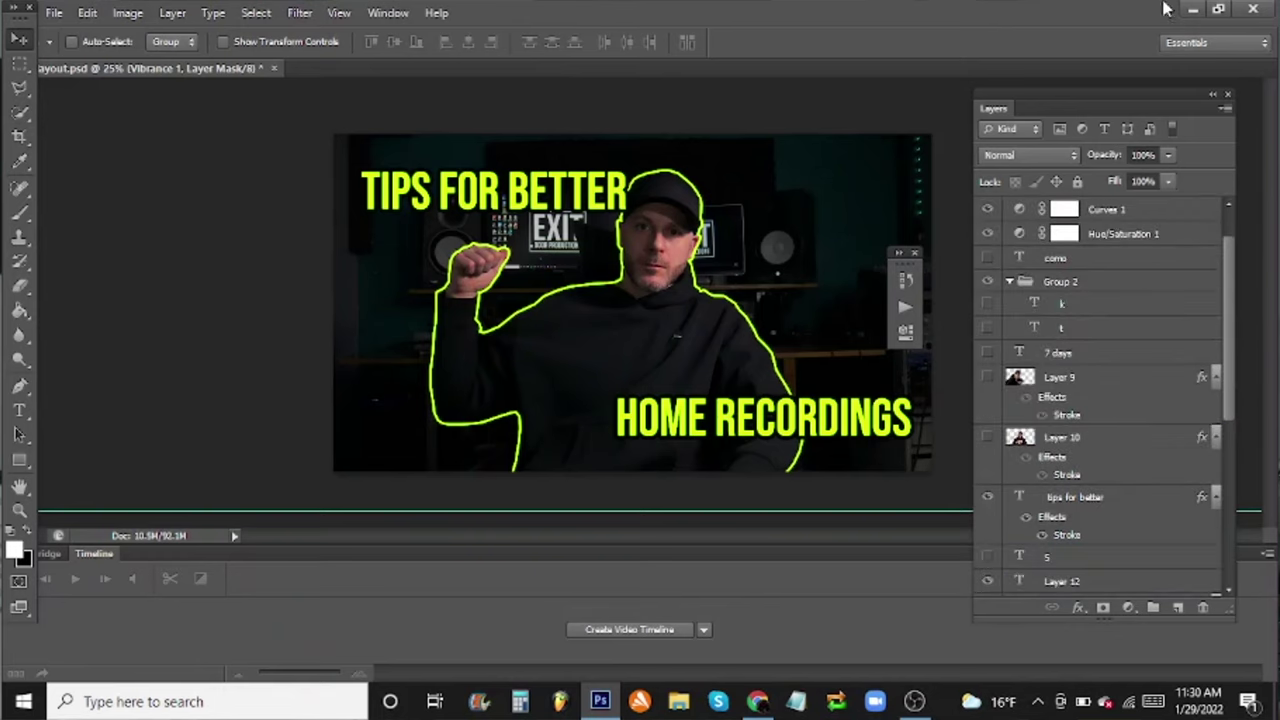
left_click(1195, 10)
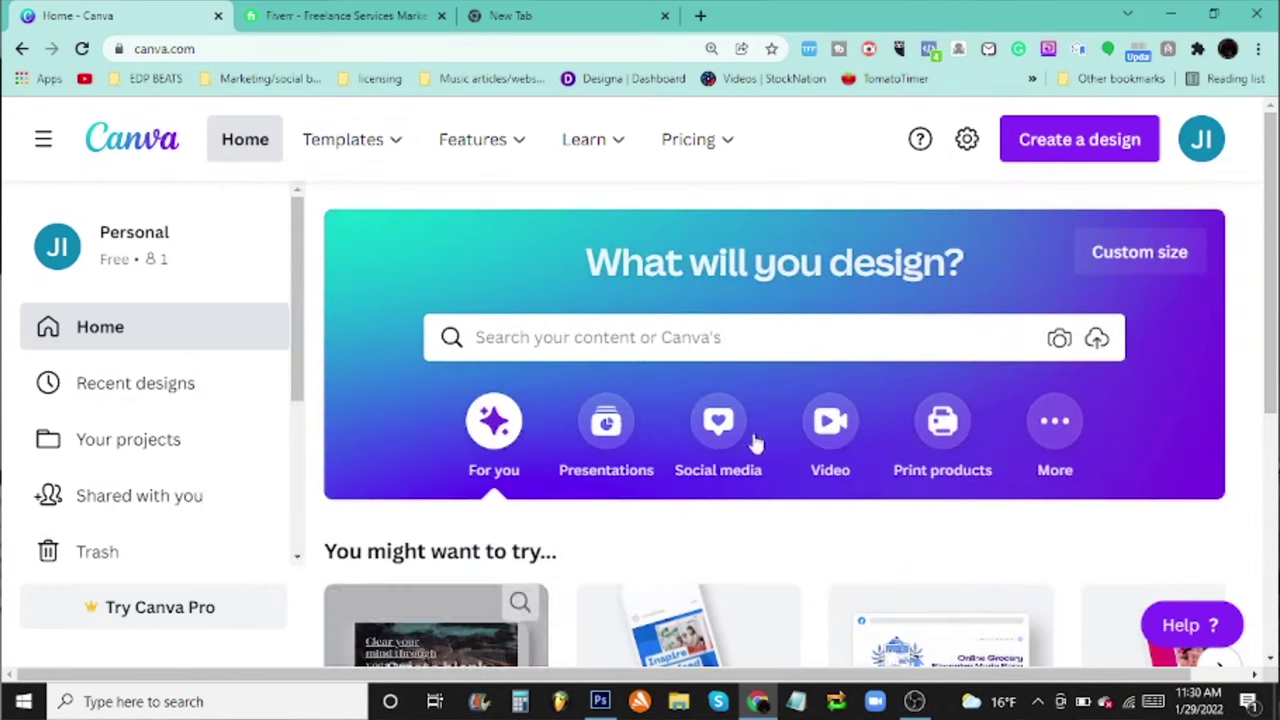
Step: Search templates for 'youtu', pick YouTube Channel Art, and scroll through the results
mouse_move(700, 145)
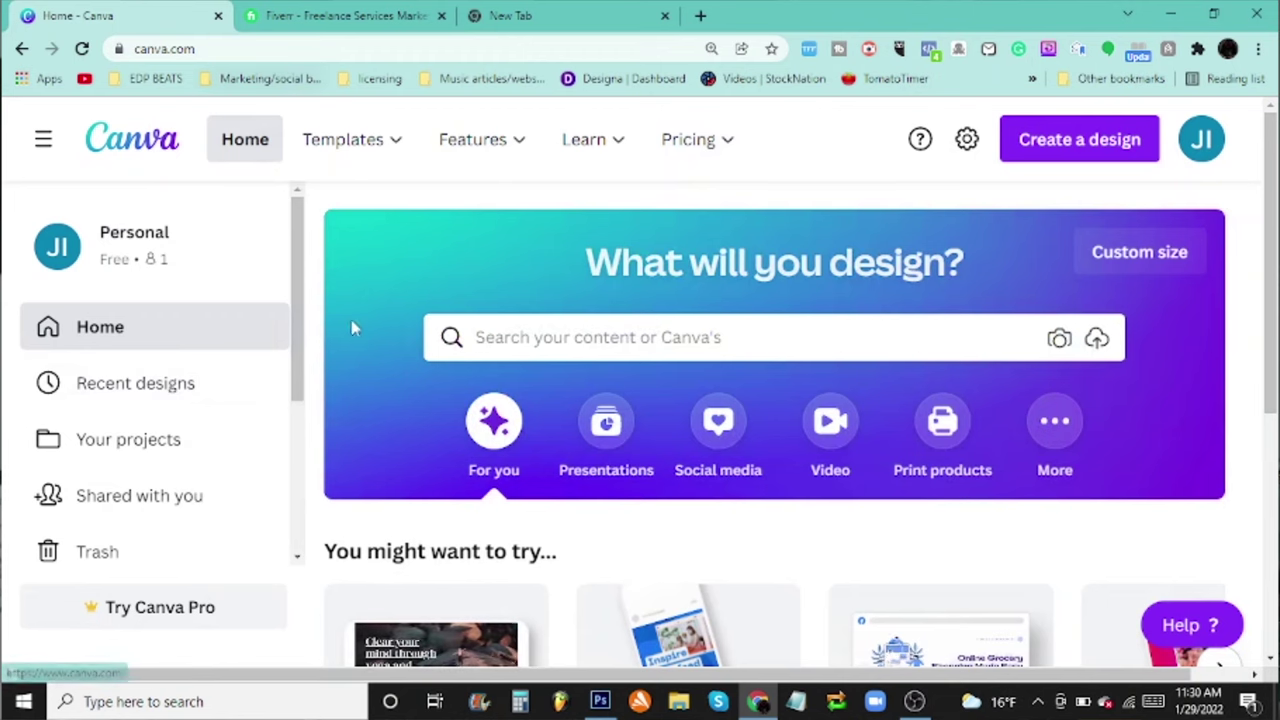
left_click(528, 338)
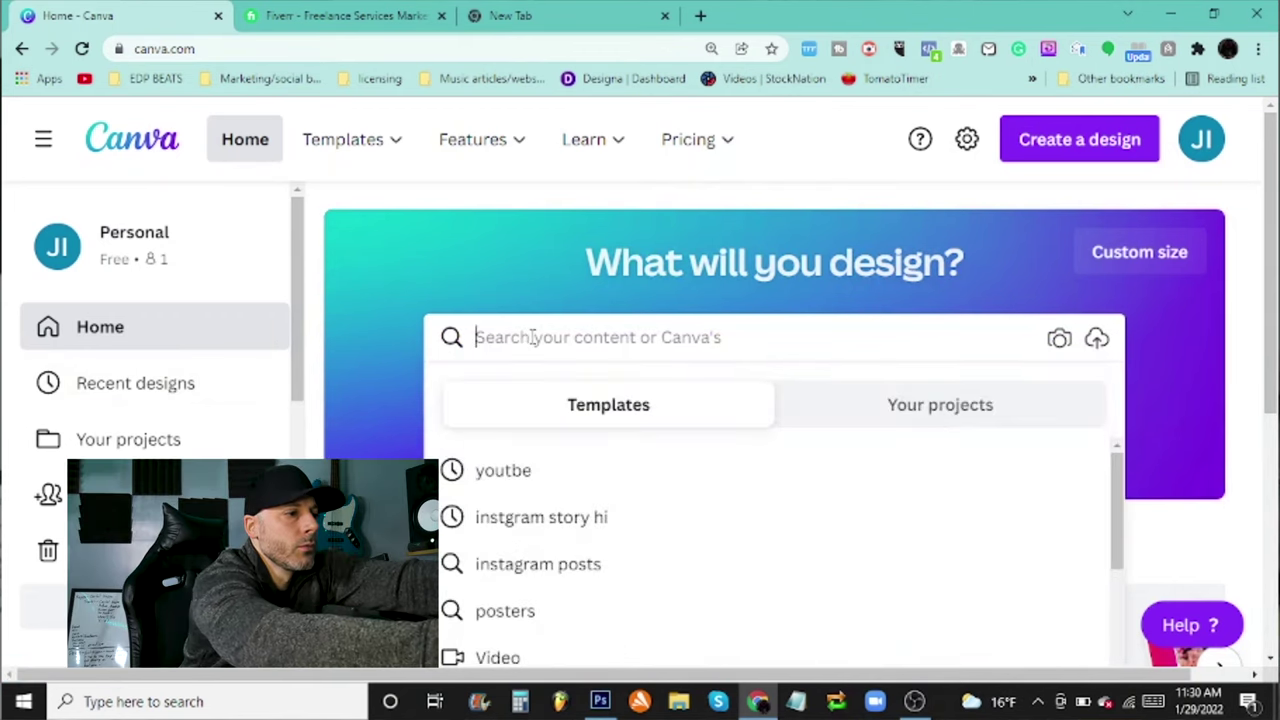
type("youtube")
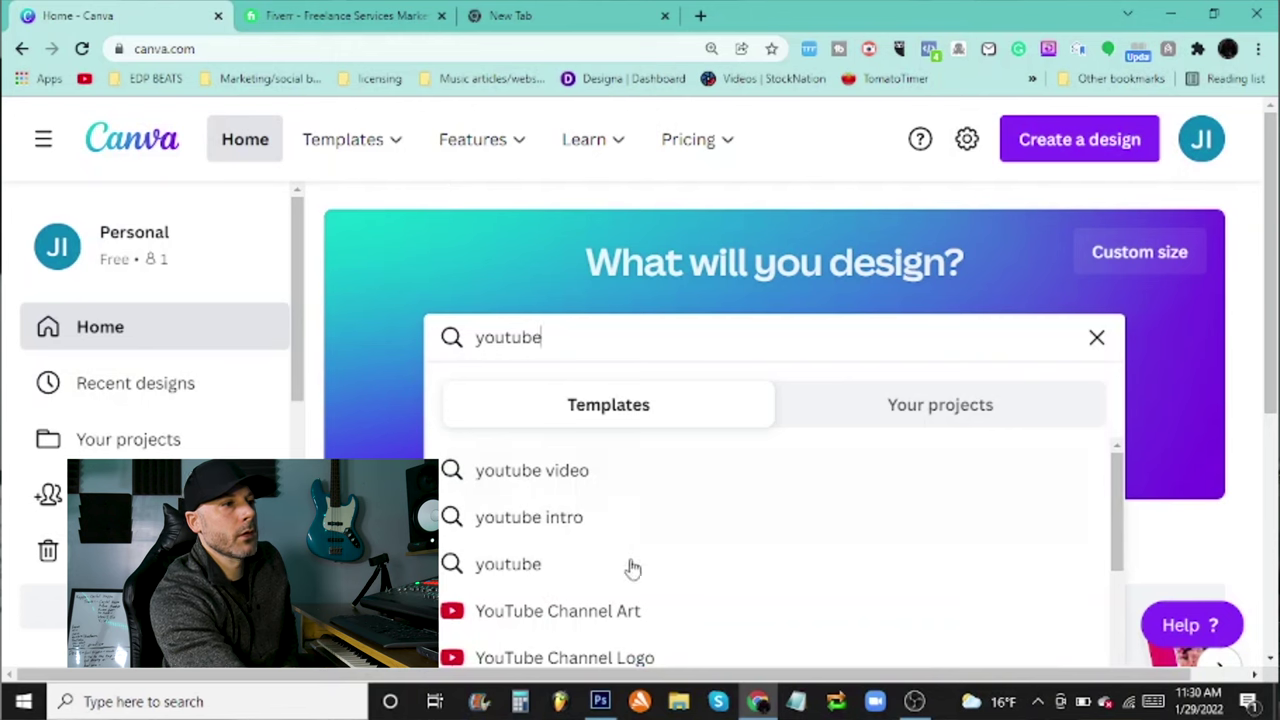
left_click(620, 610)
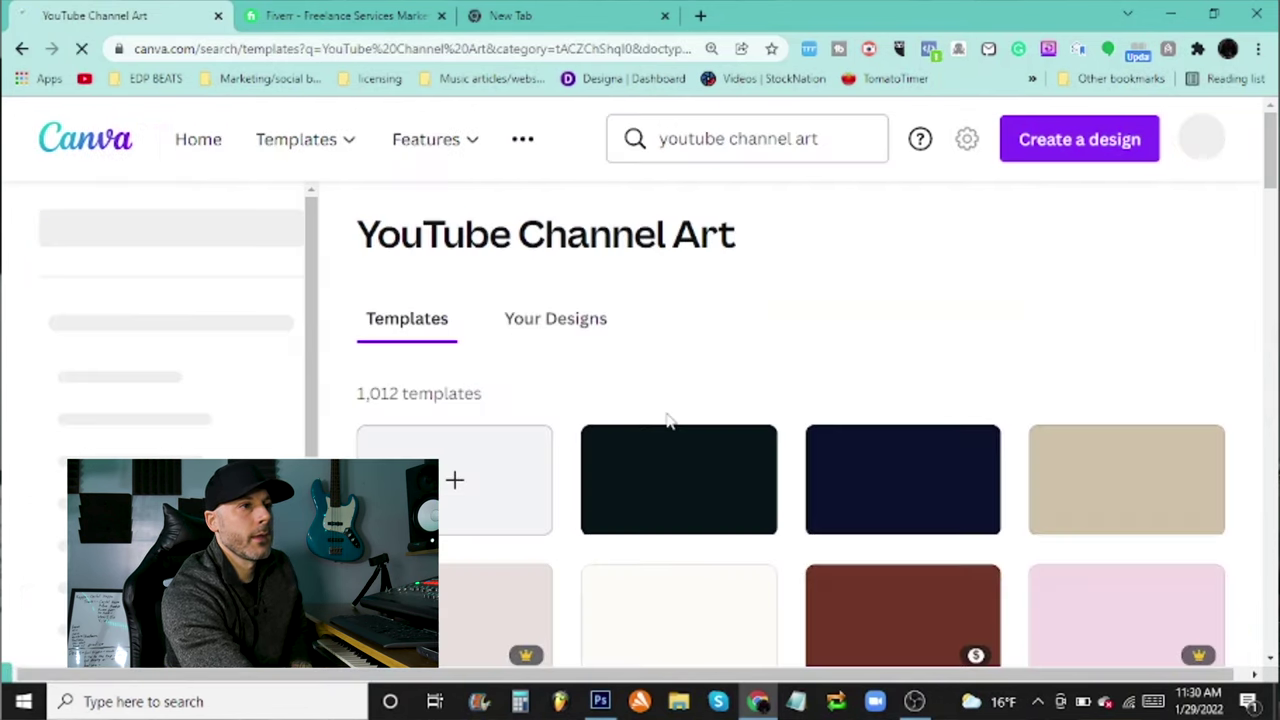
scroll(695, 335, "down", 2)
scroll(695, 335, "down", 1)
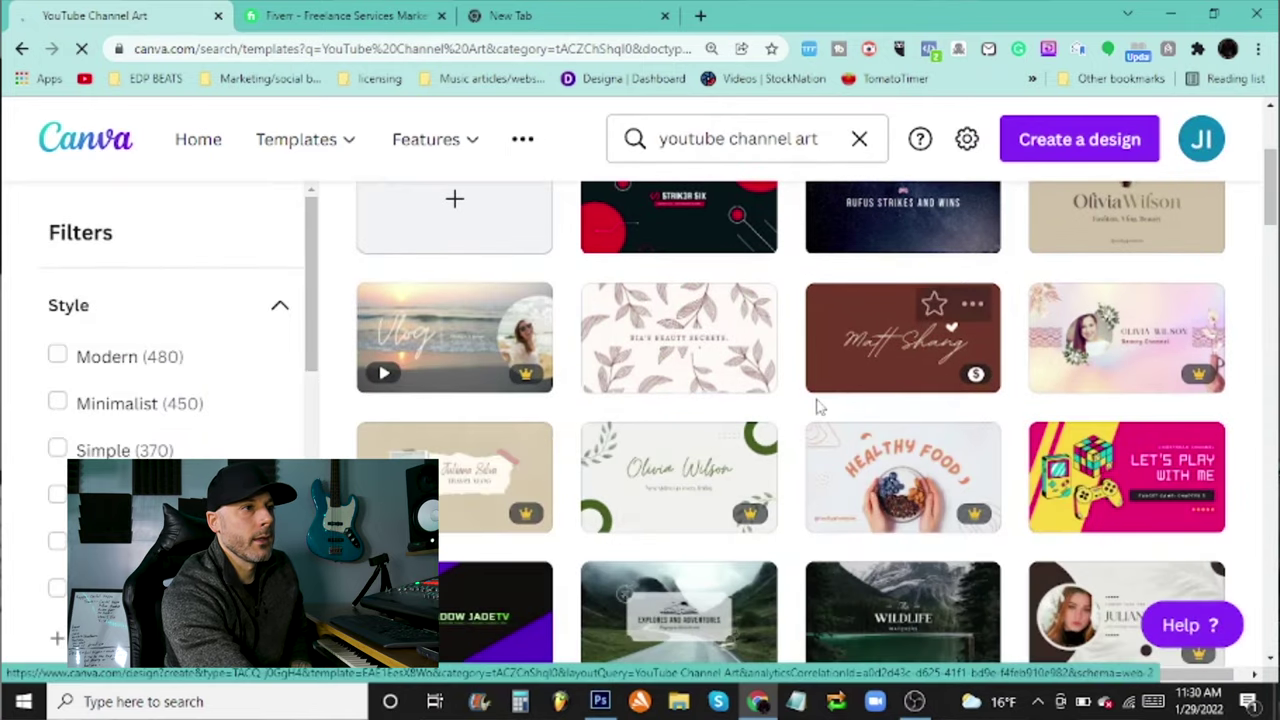
scroll(820, 405, "down", 2)
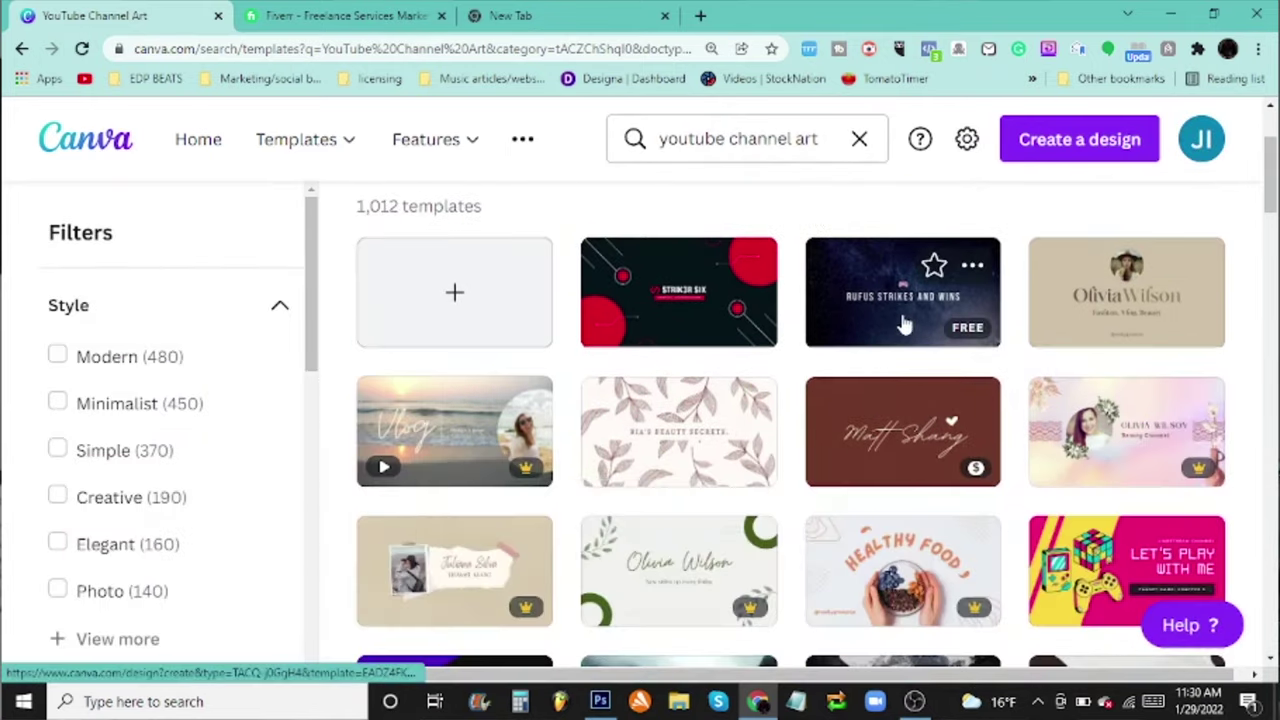
scroll(765, 395, "down", 1)
scroll(765, 395, "down", 1)
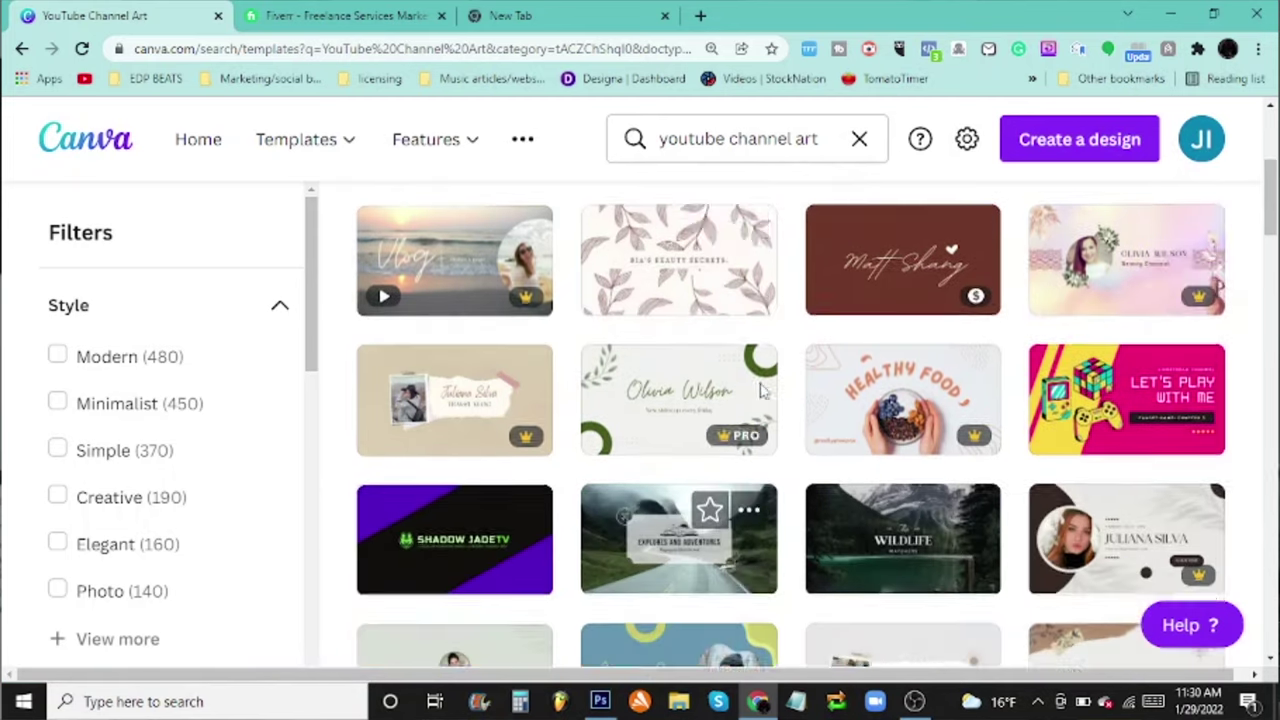
scroll(760, 392, "up", 4)
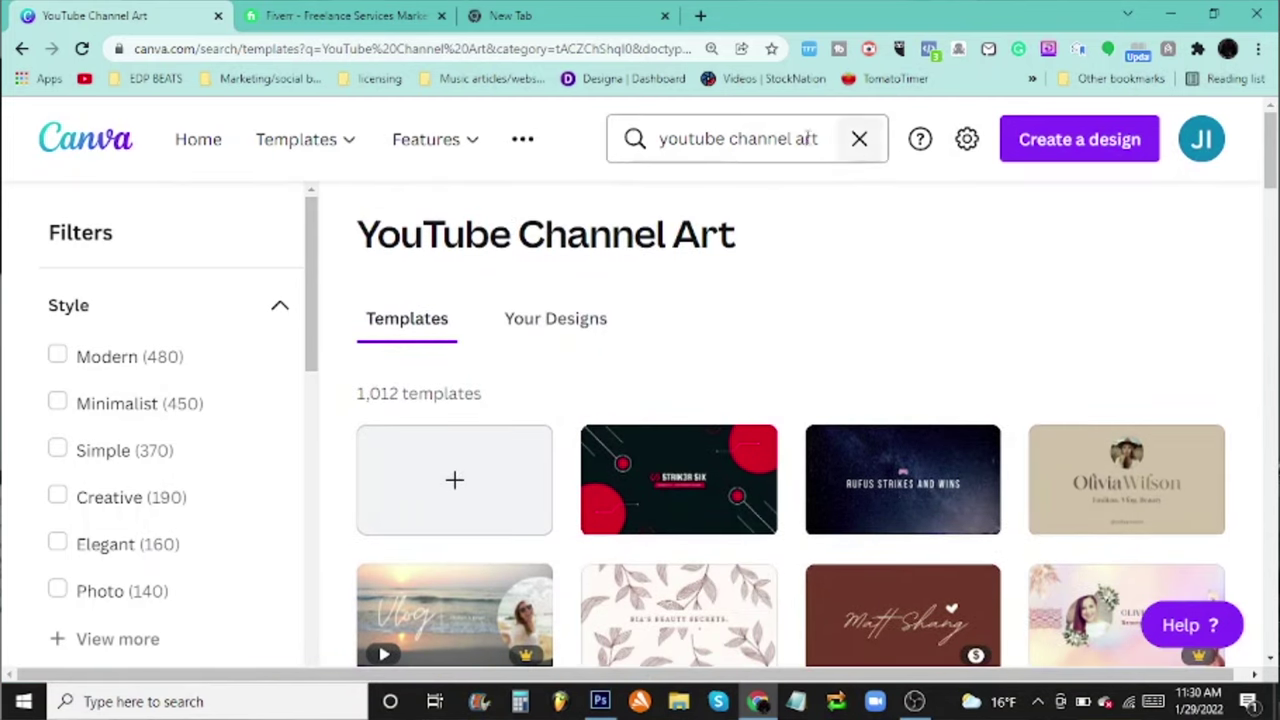
Step: Replace the previous search with 'album art' and run it
left_click_drag(826, 146, 443, 166)
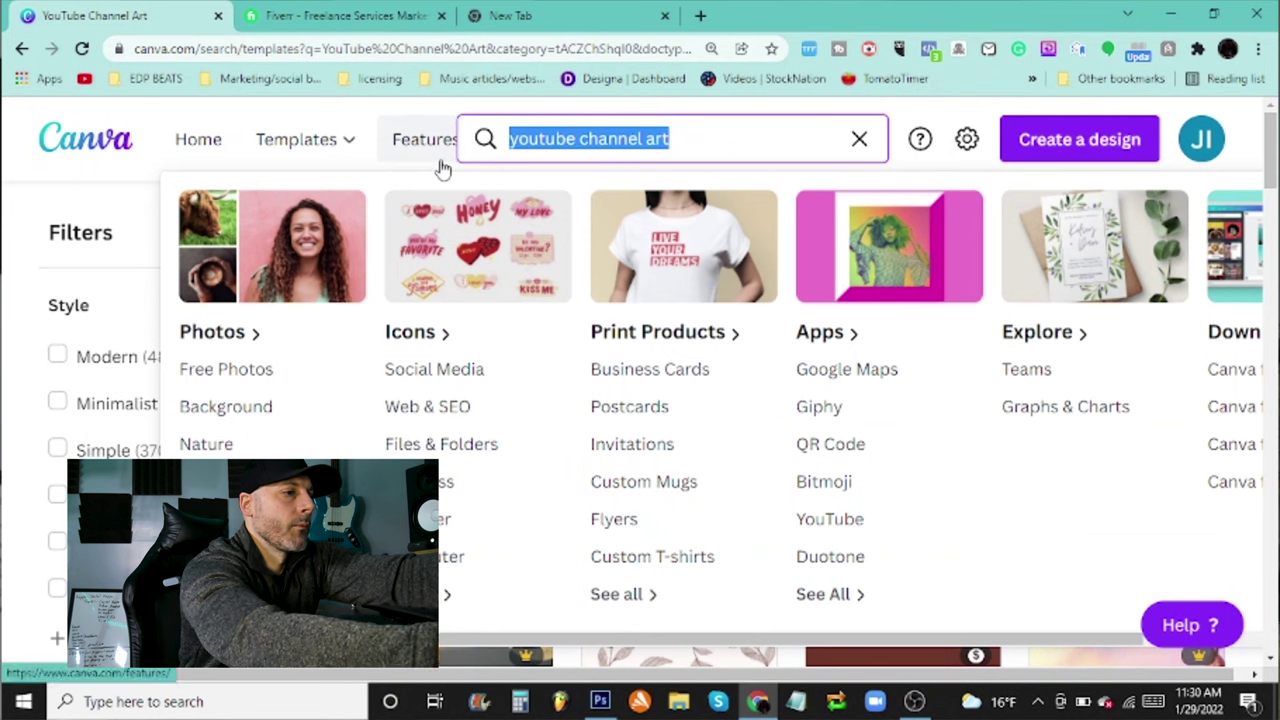
type("alb")
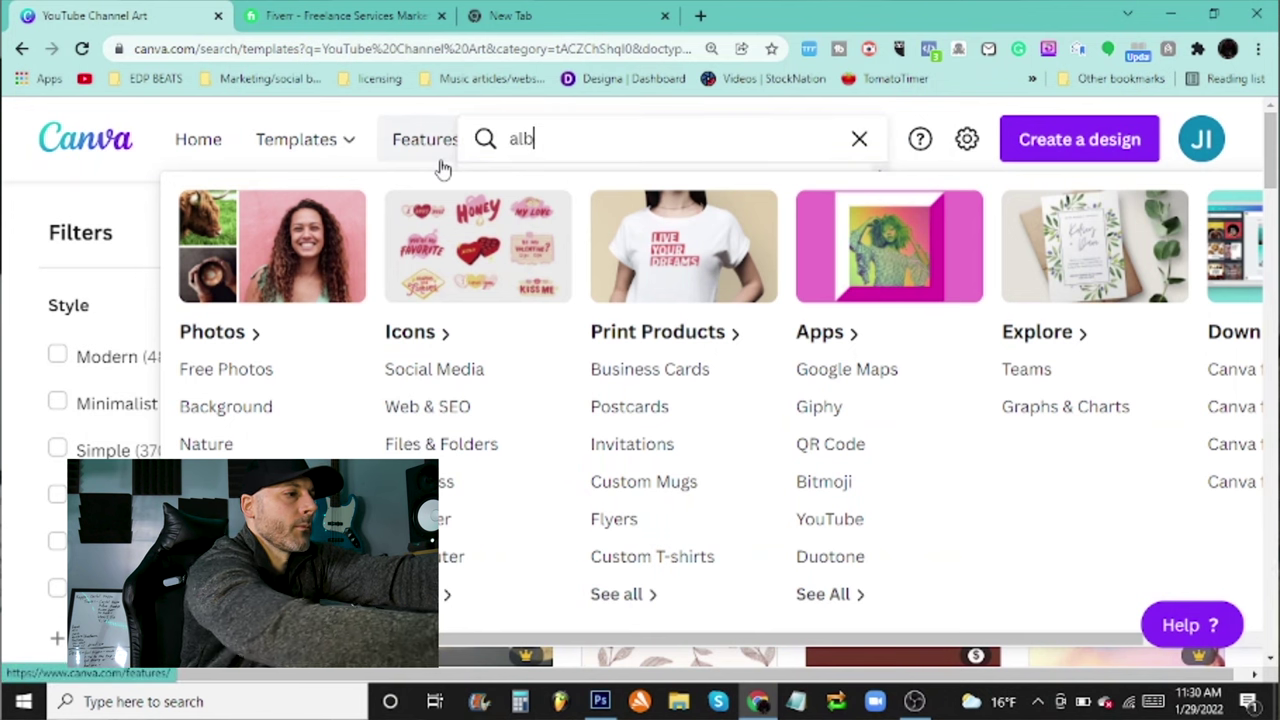
type("um art")
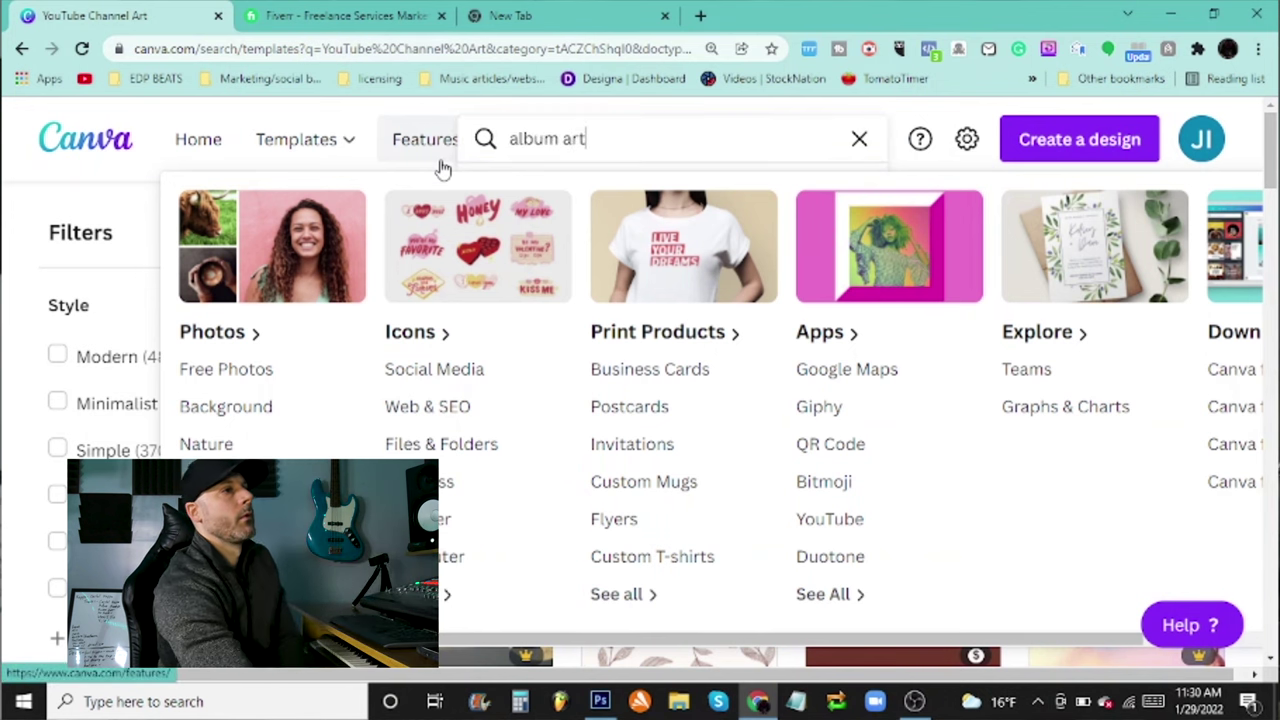
key("Return")
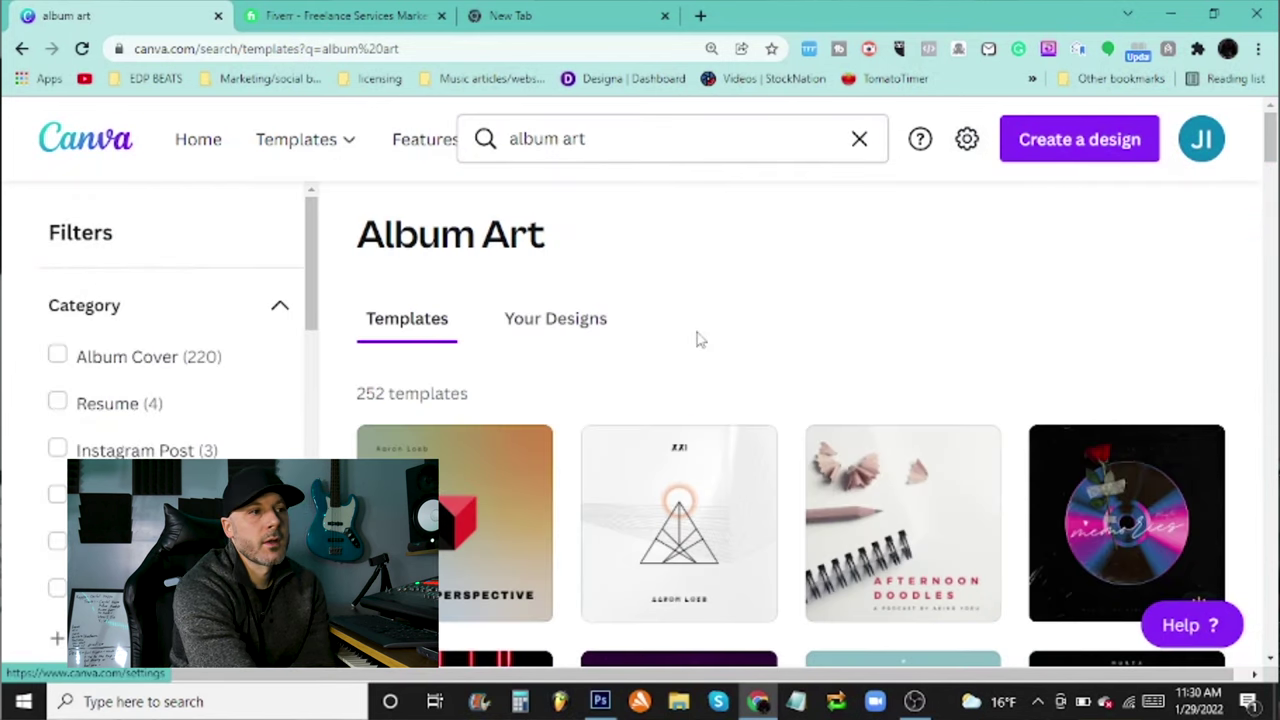
Step: Browse up and down the Album Art templates, including the riptides cover
scroll(697, 340, "down", 3)
scroll(711, 403, "down", 1)
scroll(694, 420, "down", 2)
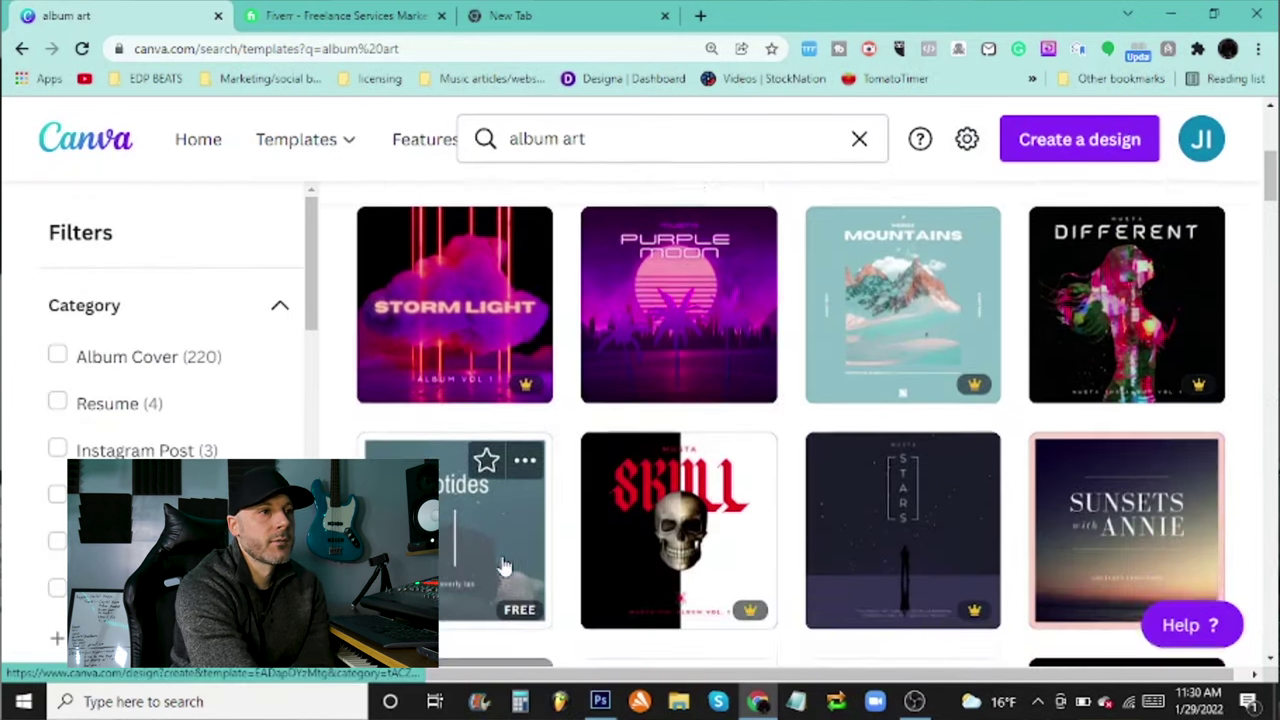
scroll(766, 437, "down", 3)
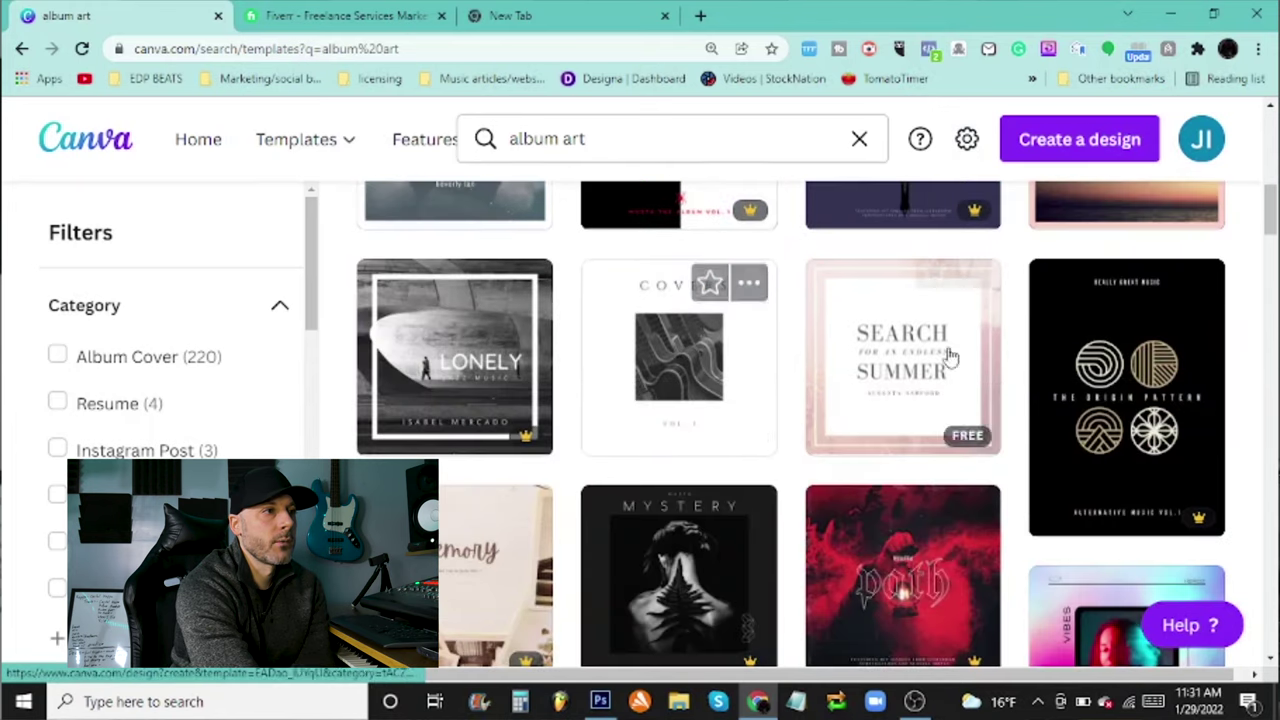
scroll(463, 400, "down", 3)
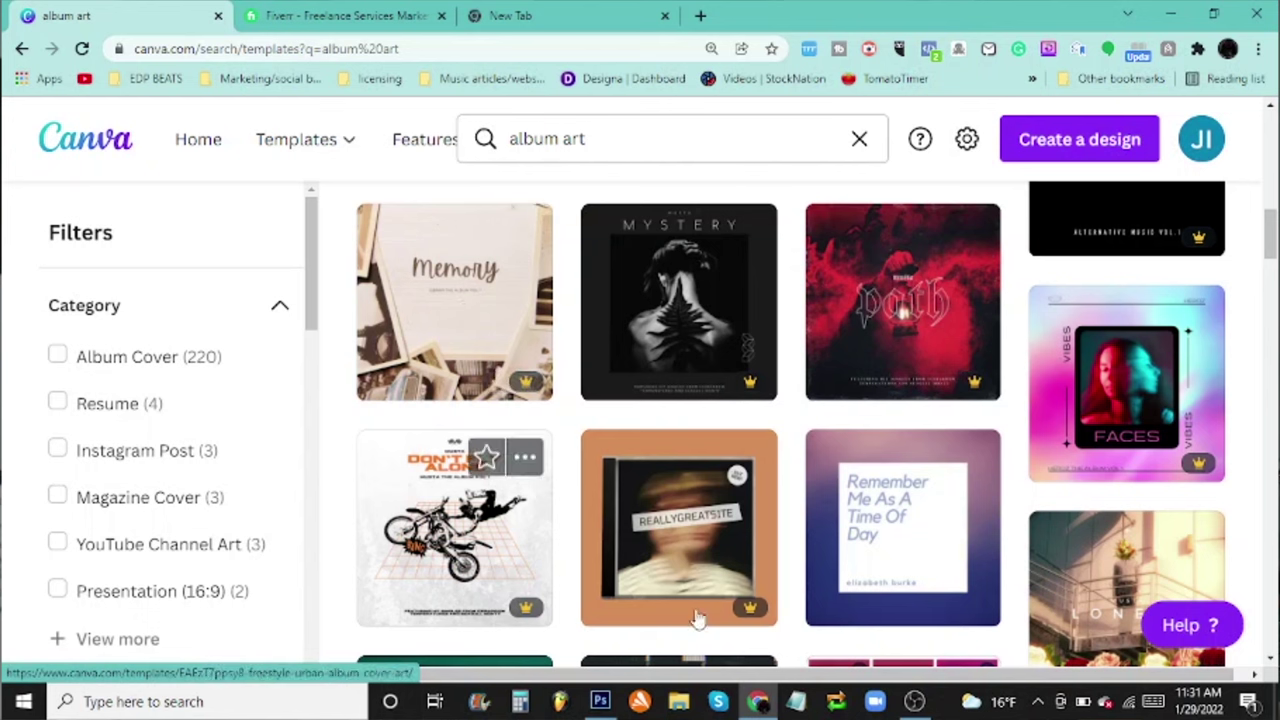
scroll(814, 571, "up", 1)
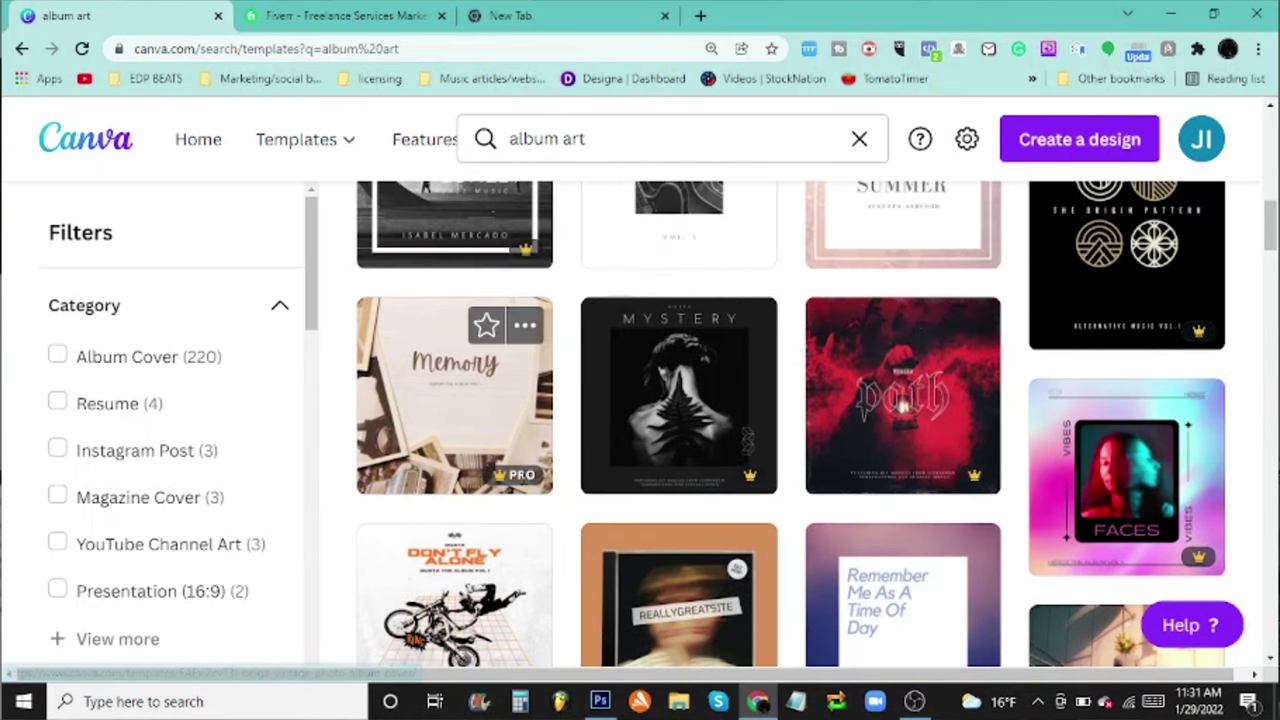
scroll(1124, 520, "up", 10)
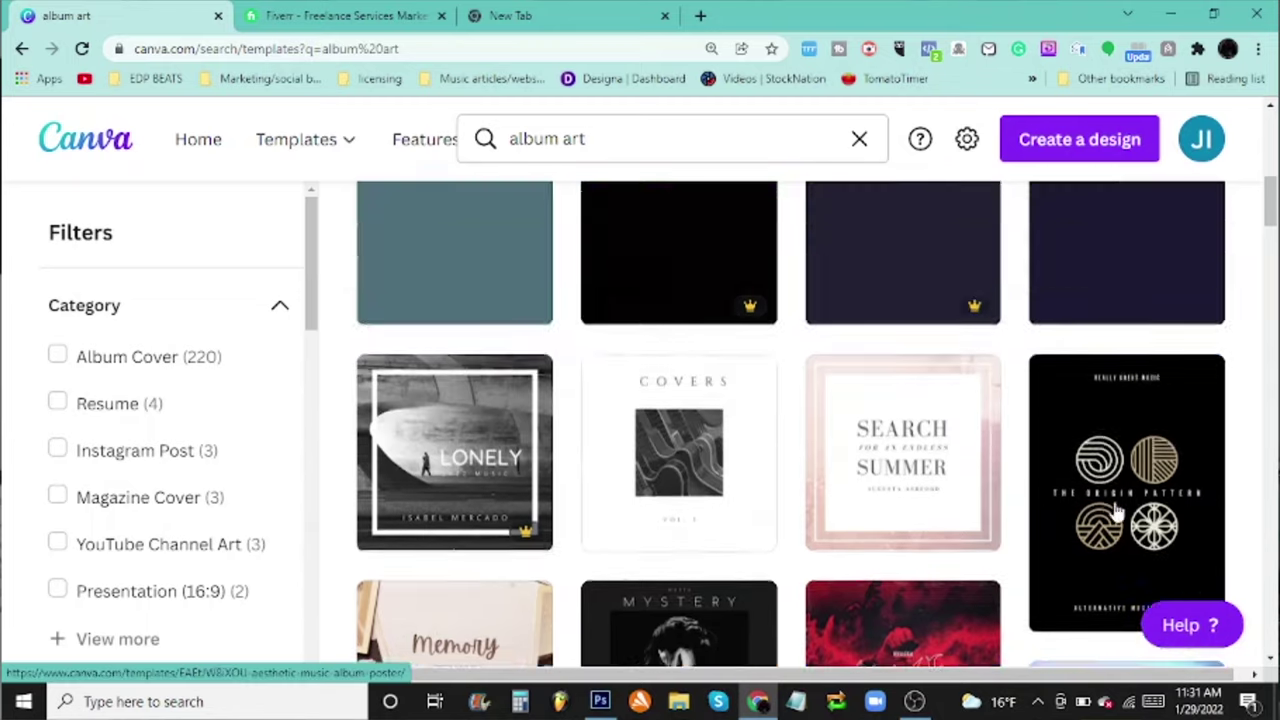
scroll(731, 277, "up", 2)
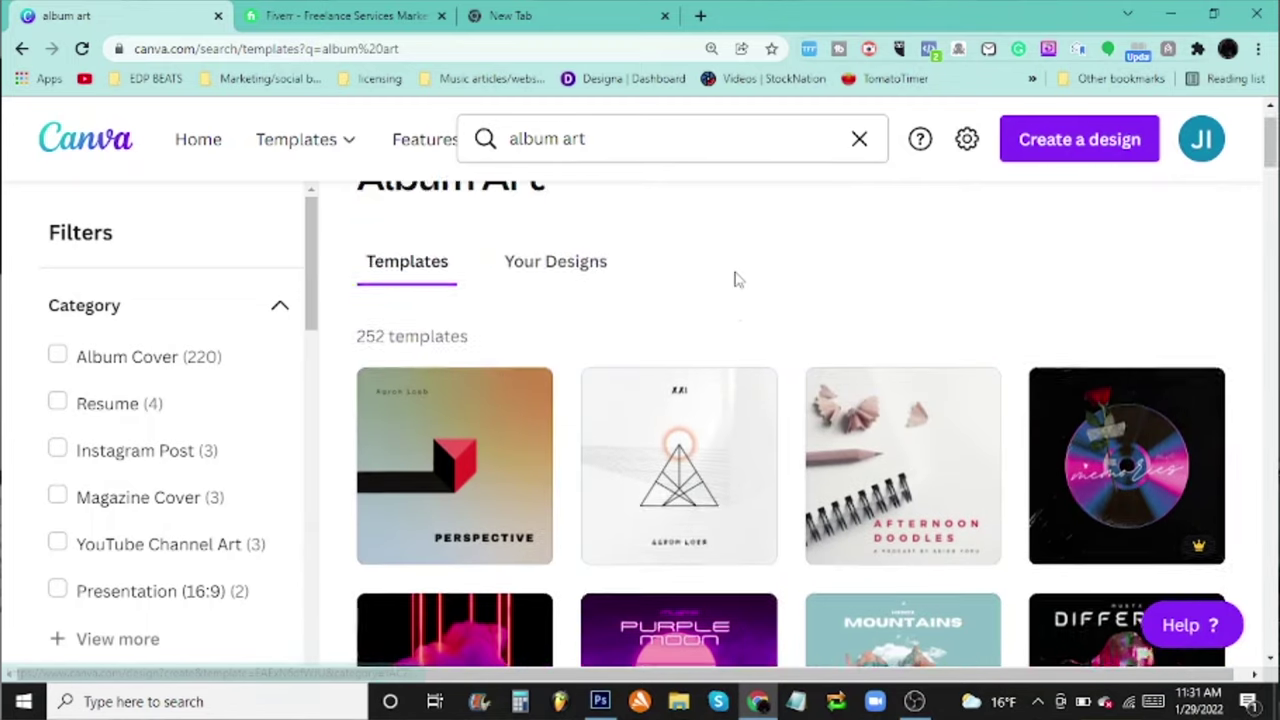
scroll(735, 277, "down", 2)
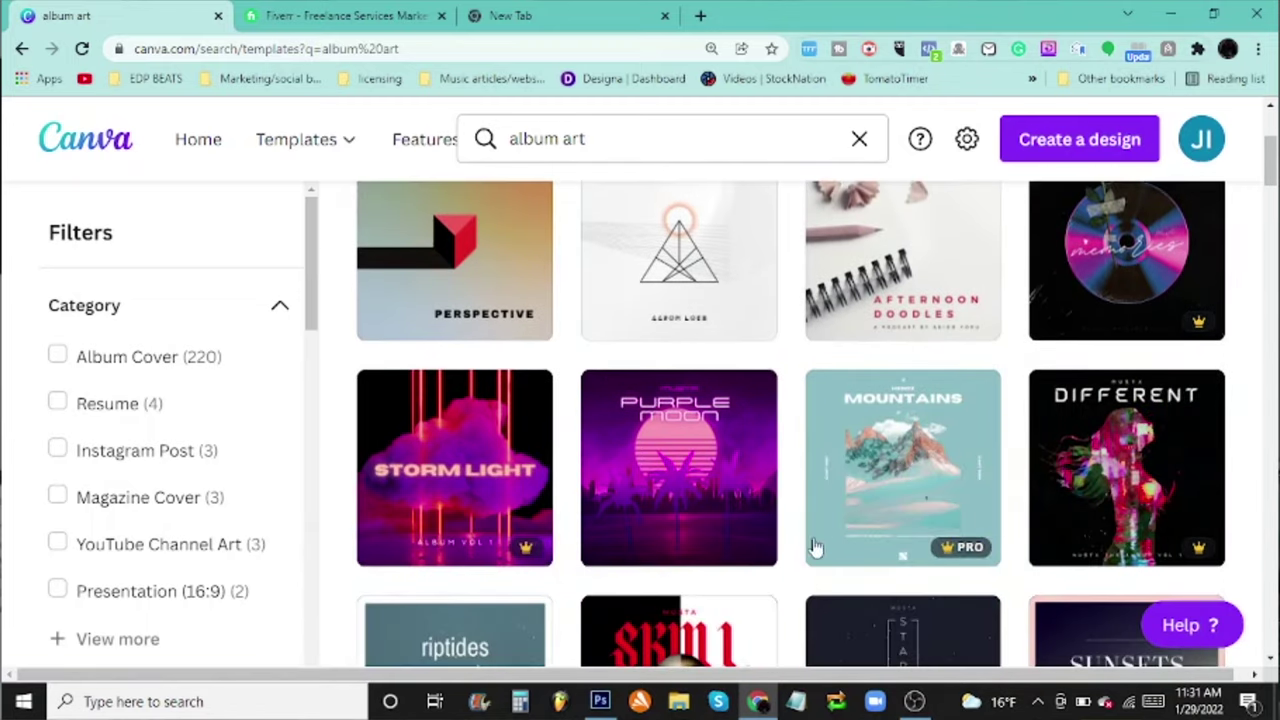
scroll(735, 472, "down", 4)
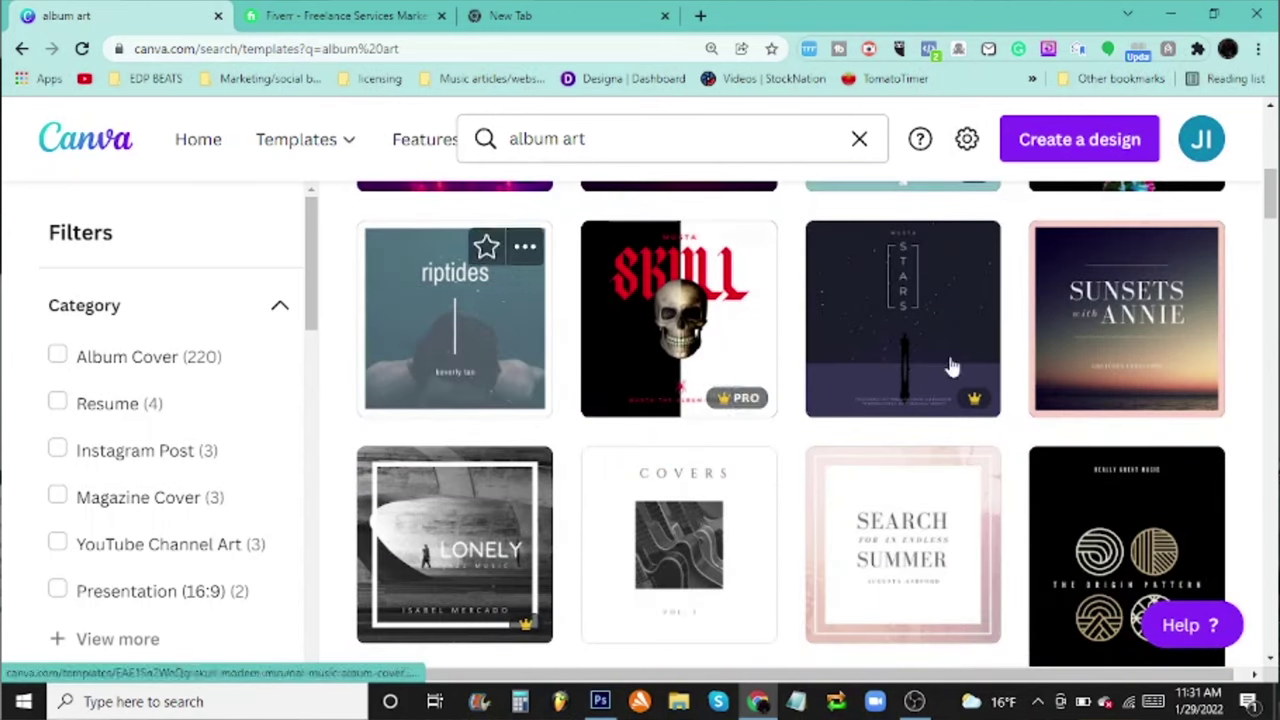
scroll(710, 392, "up", 1)
scroll(710, 392, "up", 3)
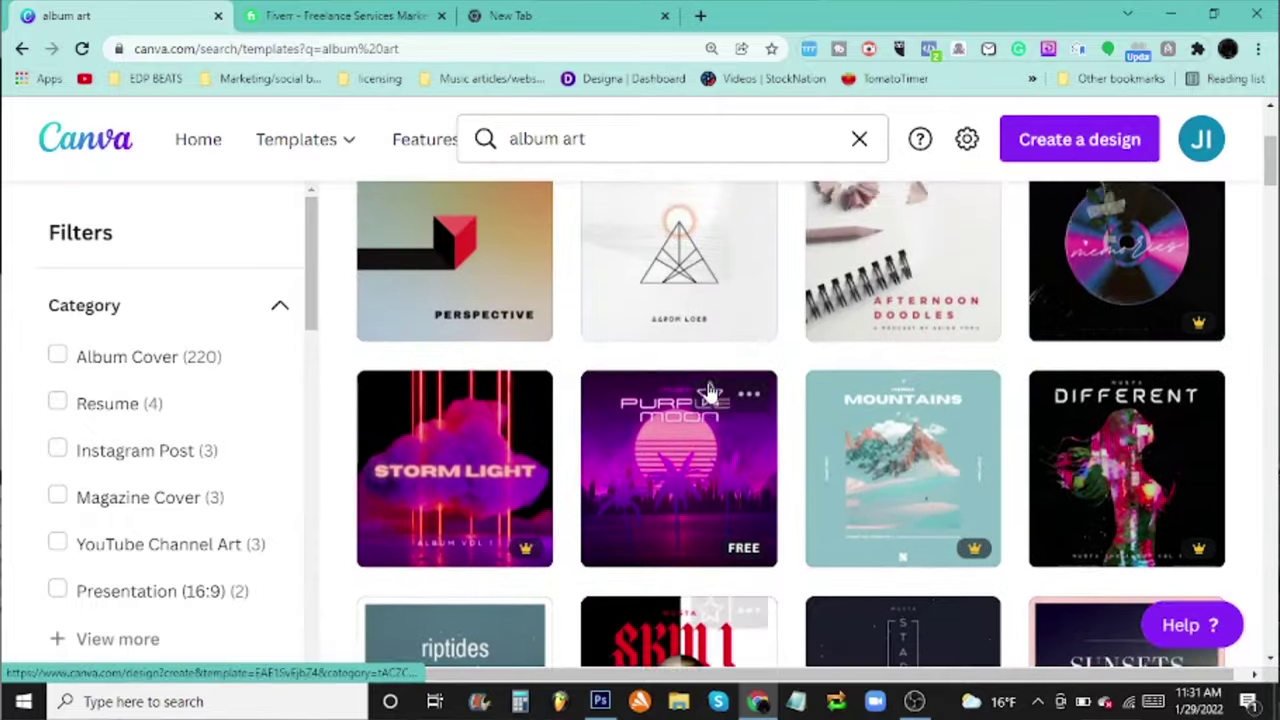
scroll(706, 396, "down", 2)
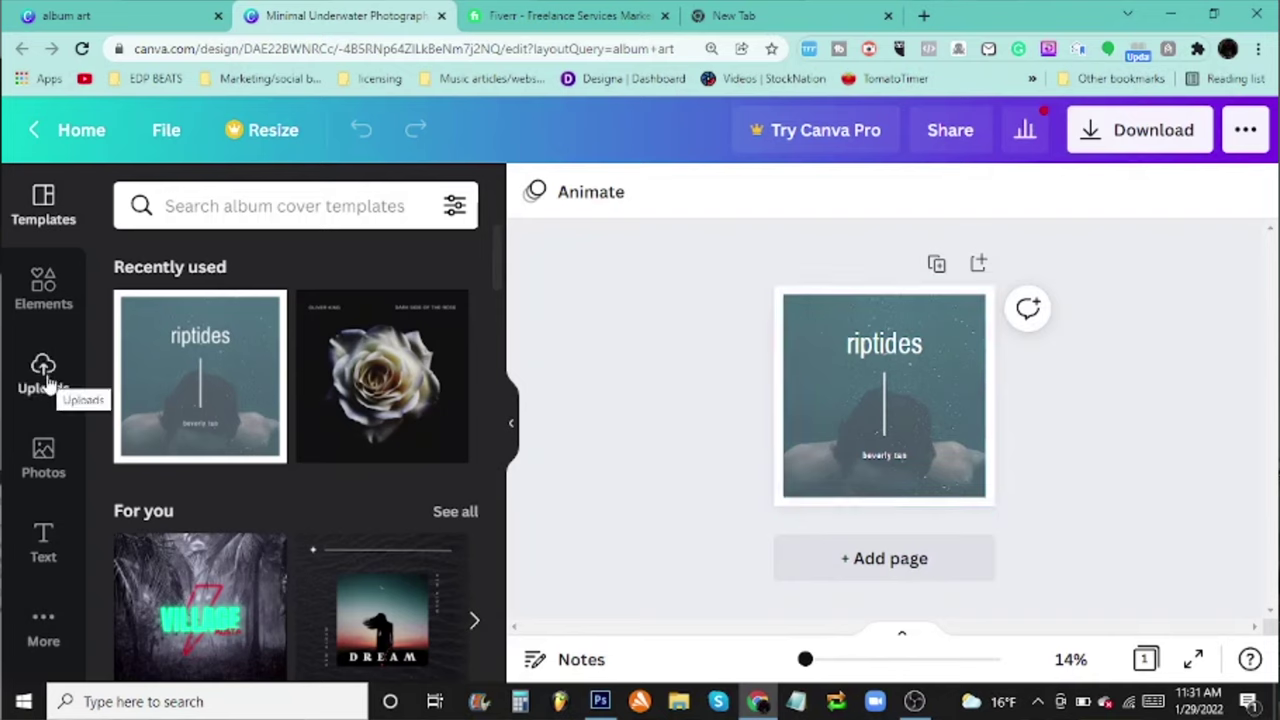
left_click(45, 462)
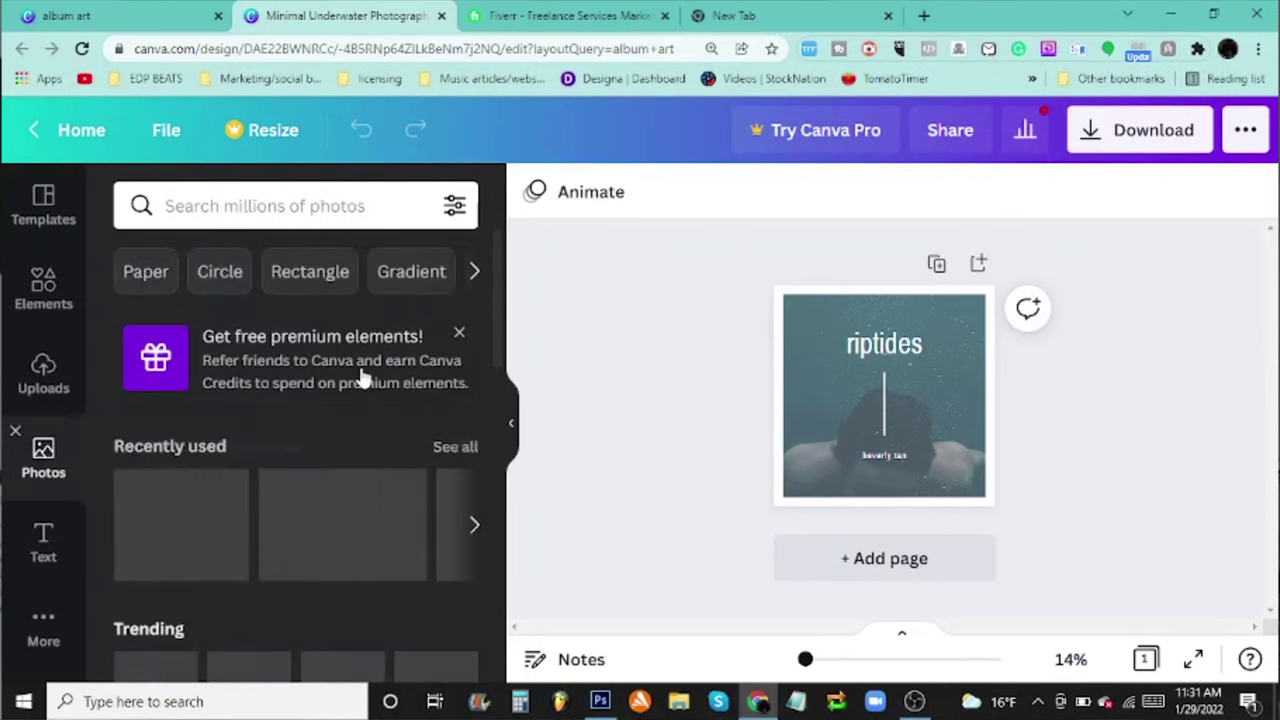
scroll(309, 420, "down", 10)
scroll(309, 422, "down", 2)
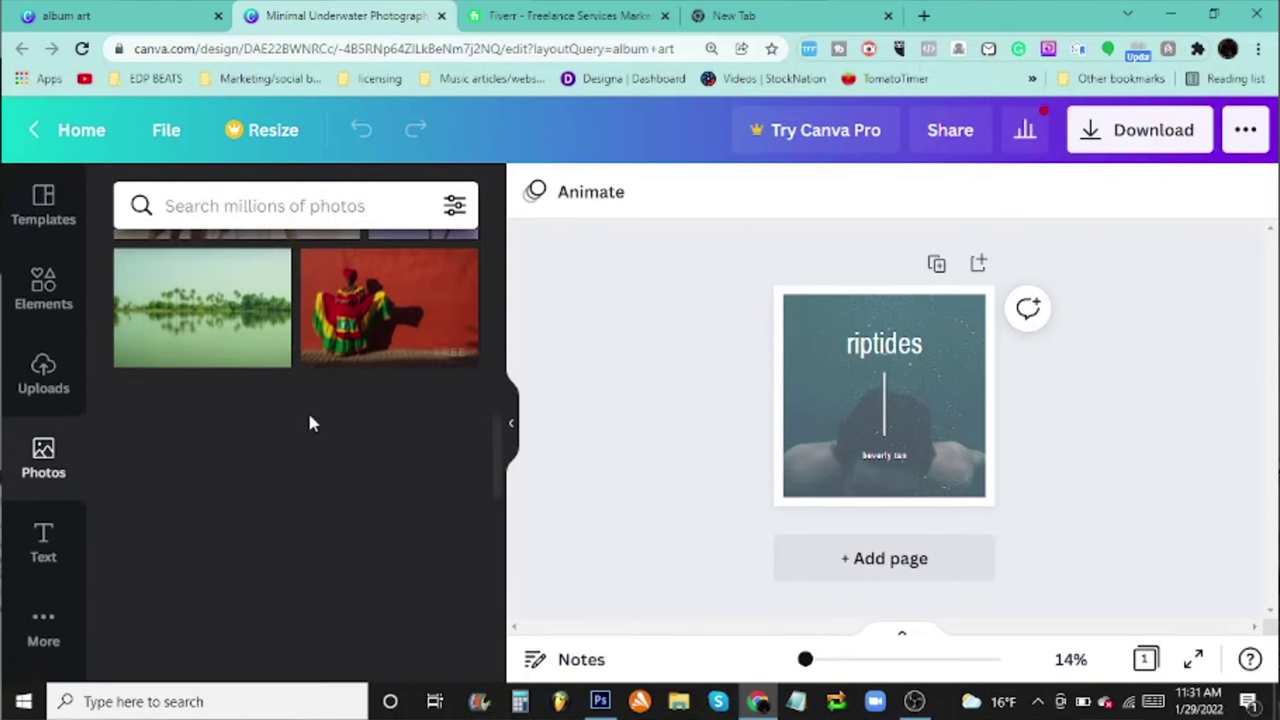
scroll(309, 422, "up", 15)
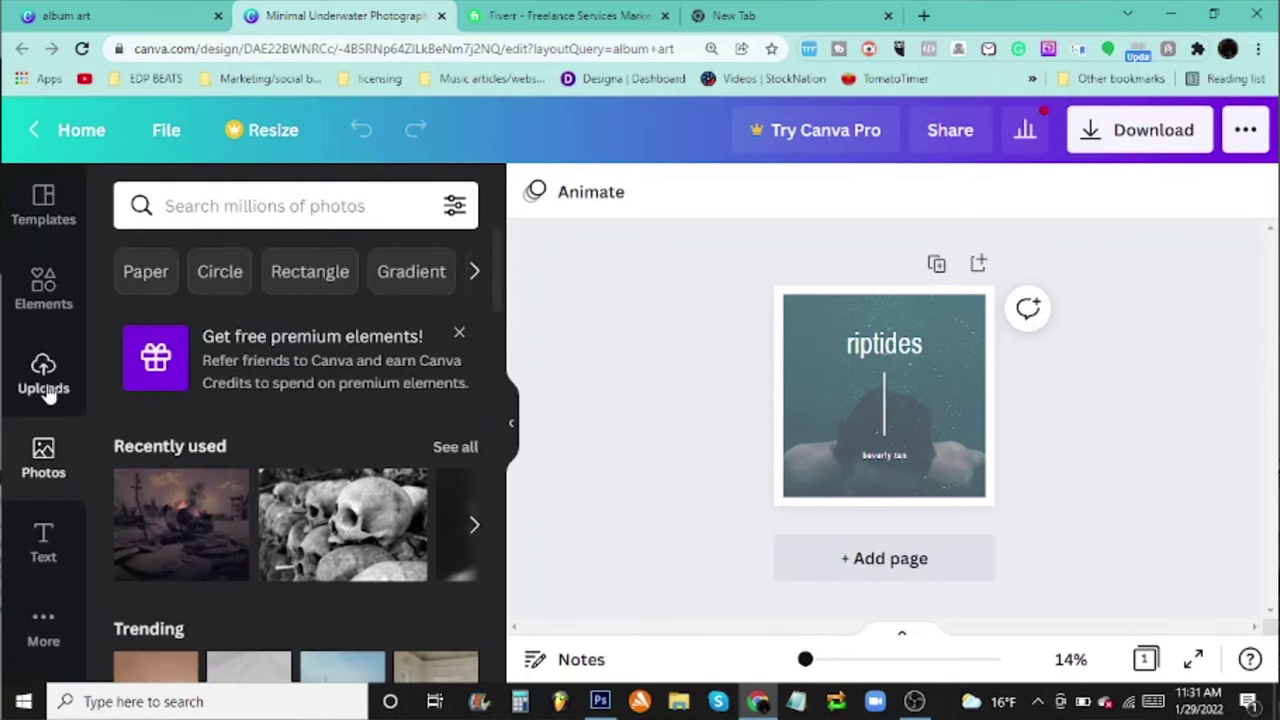
left_click(45, 385)
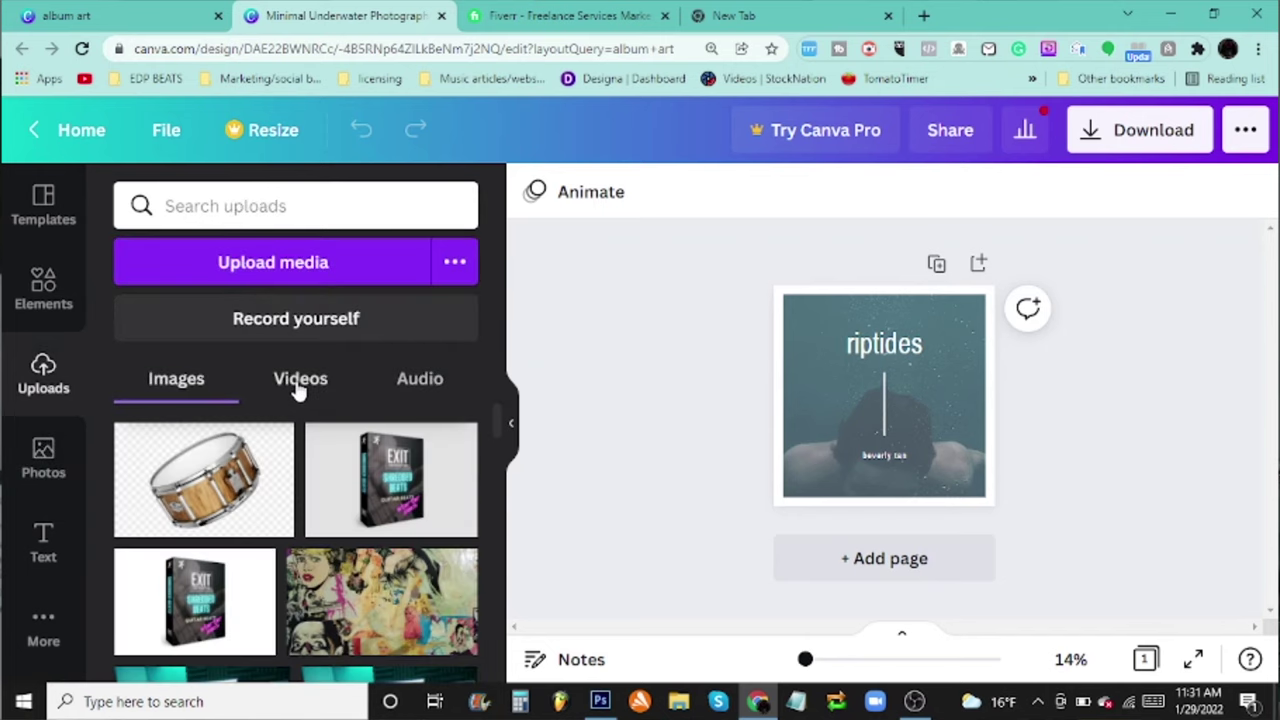
scroll(292, 440, "down", 10)
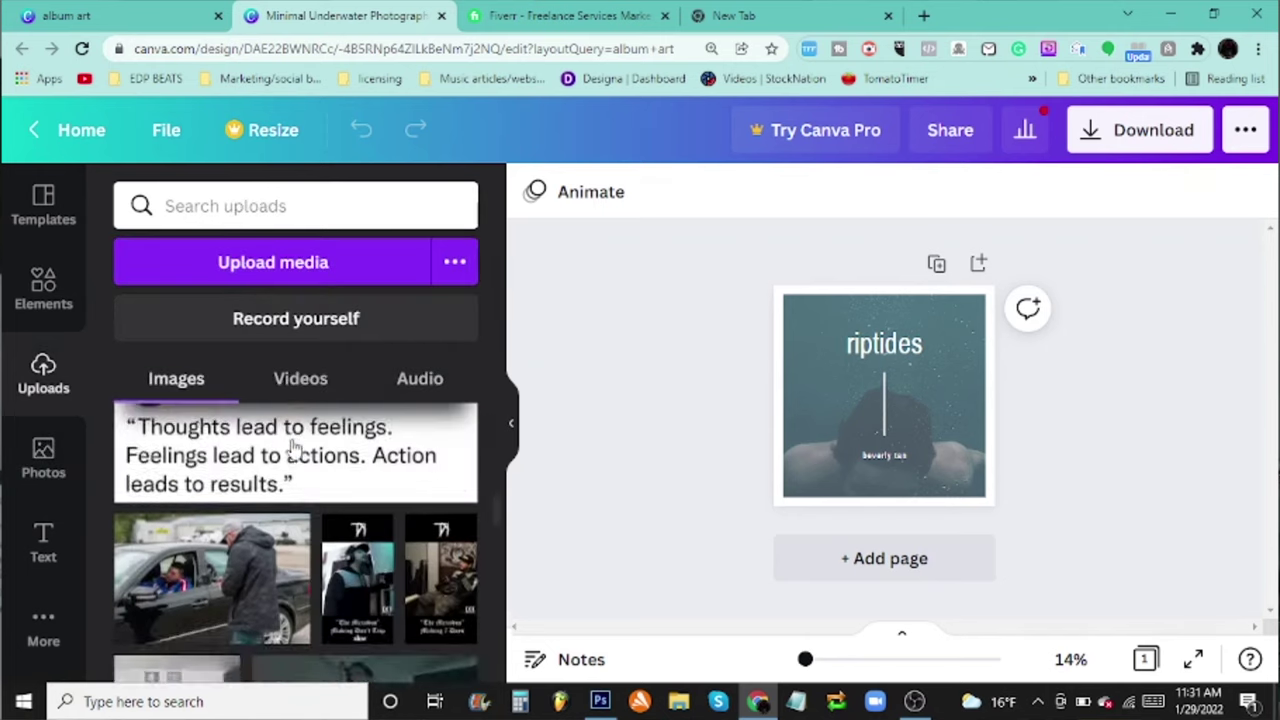
scroll(183, 415, "up", 5)
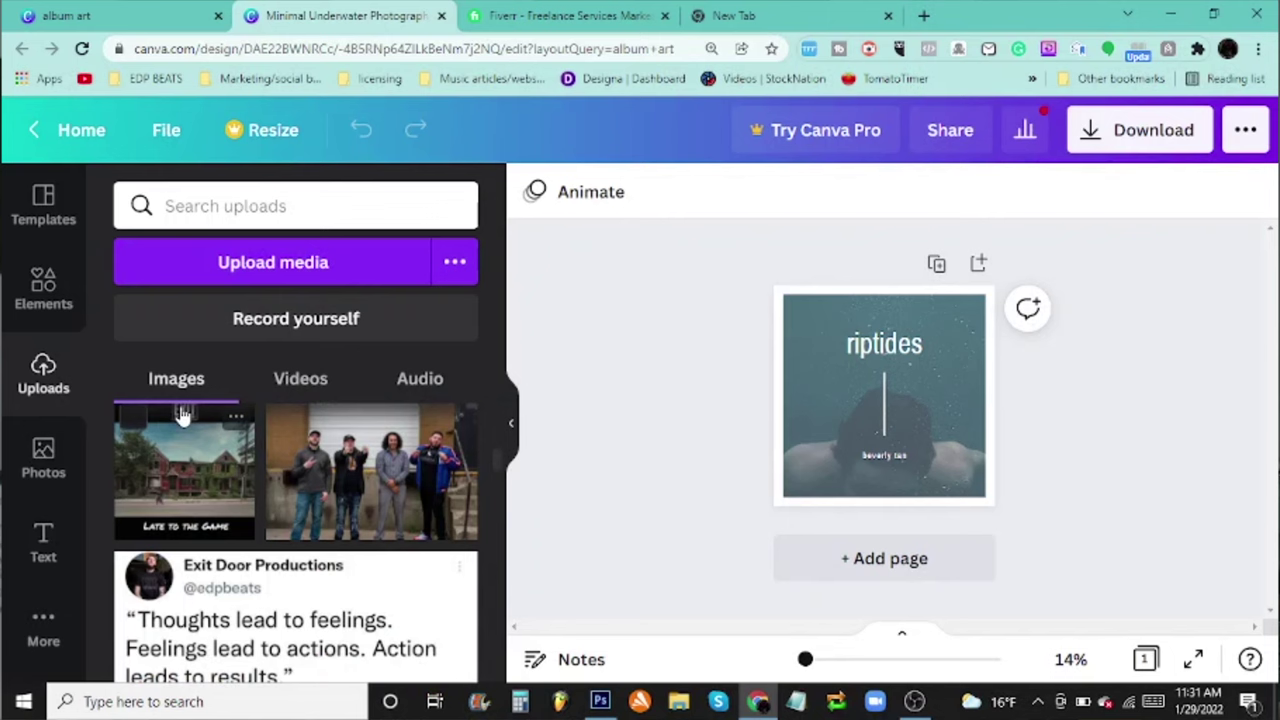
left_click(38, 455)
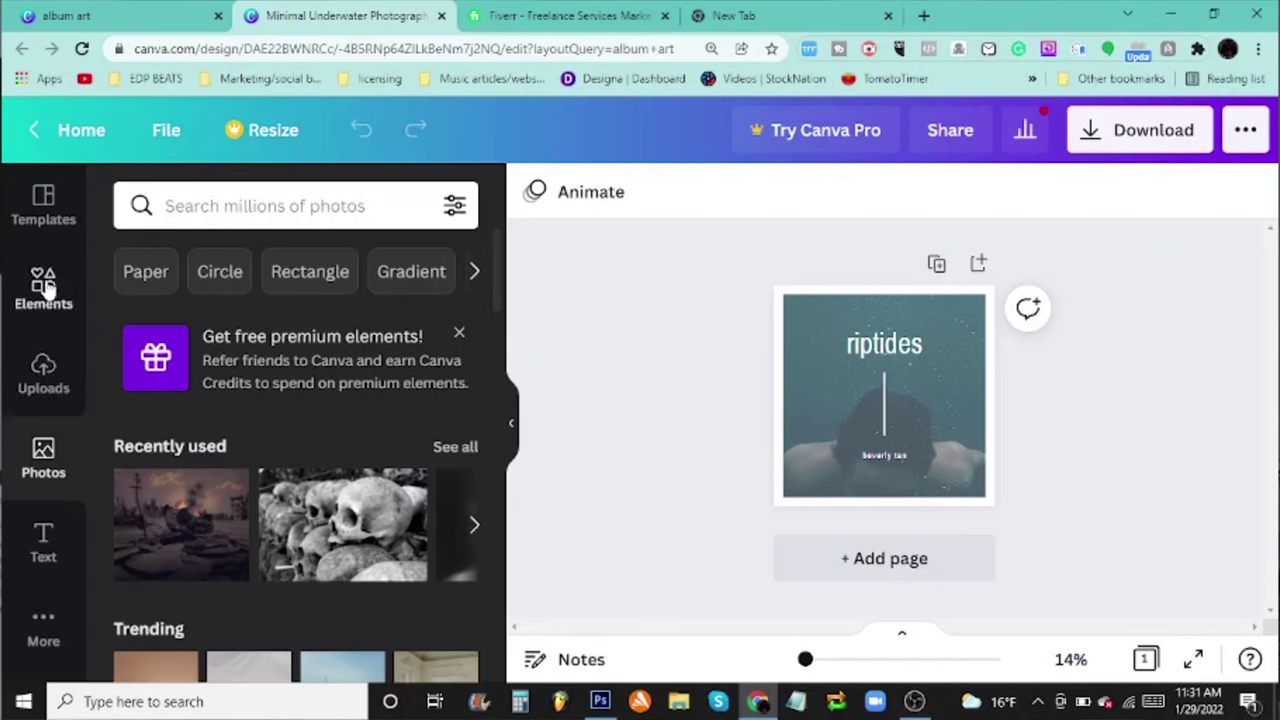
Step: Rerun the 'ghosts' photo search and drag the moon-over-trees photo in as the background
left_click(256, 203)
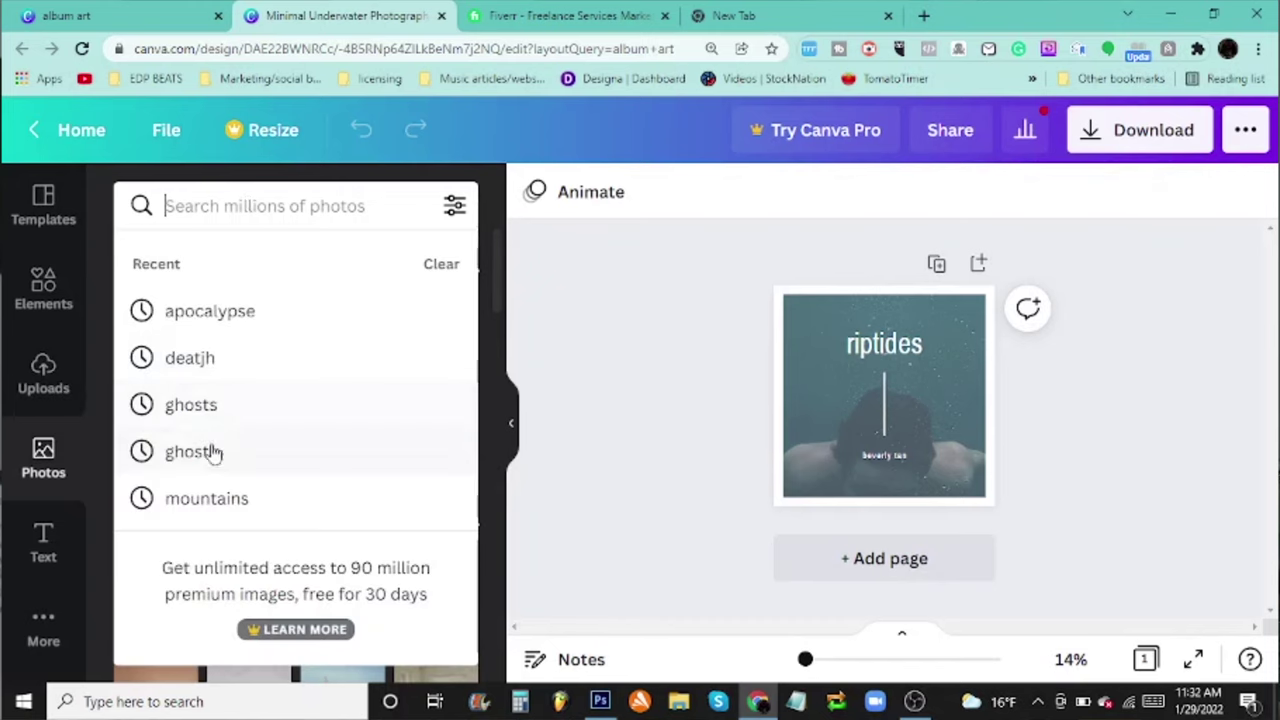
left_click(209, 406)
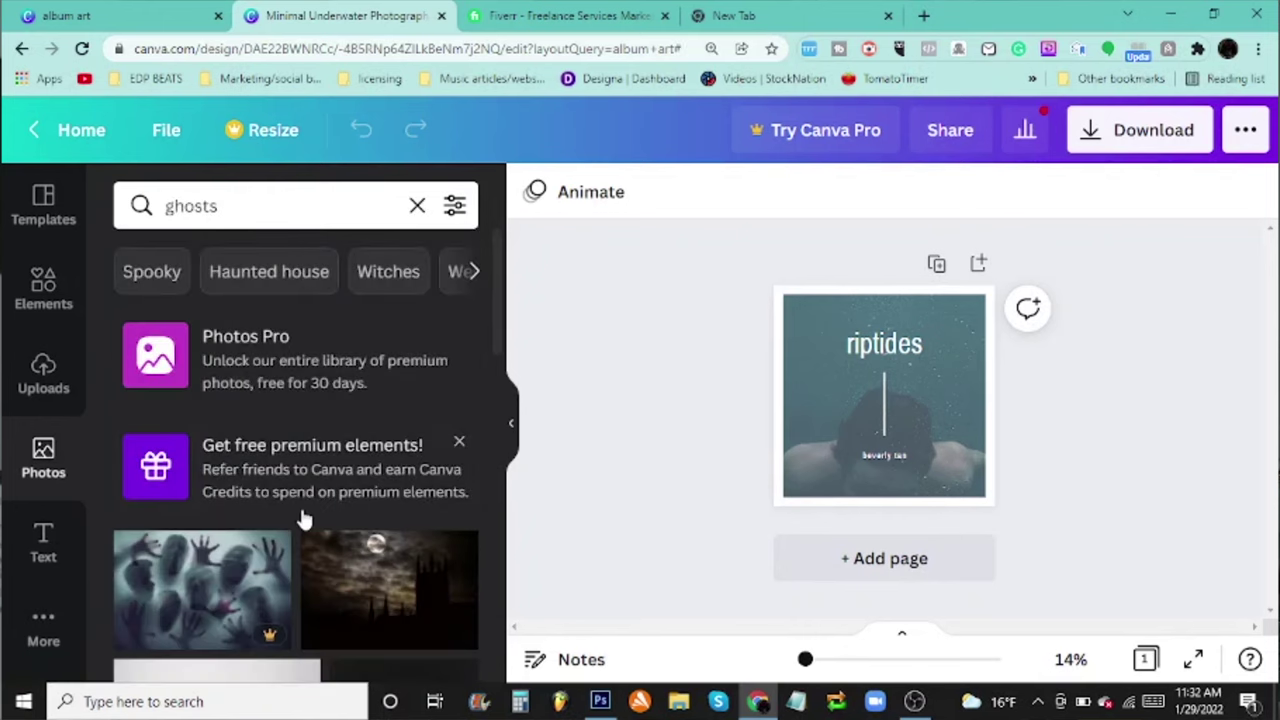
scroll(300, 500, "down", 2)
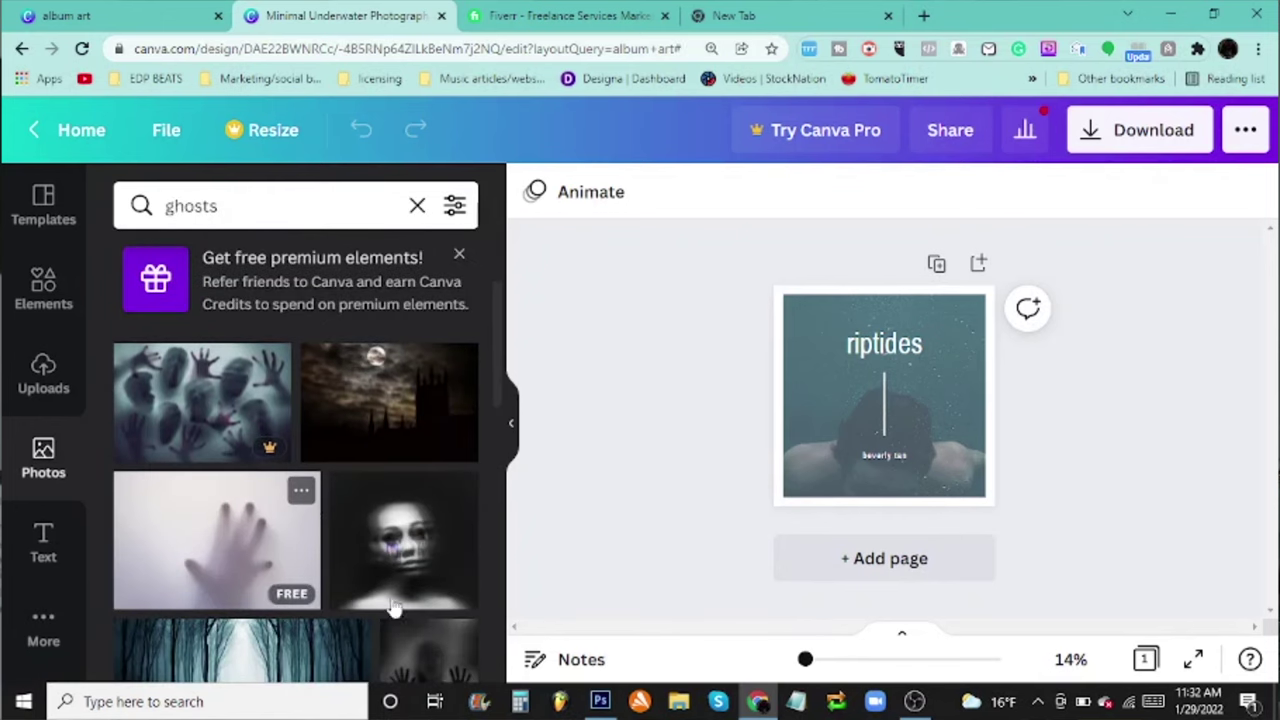
scroll(393, 500, "down", 4)
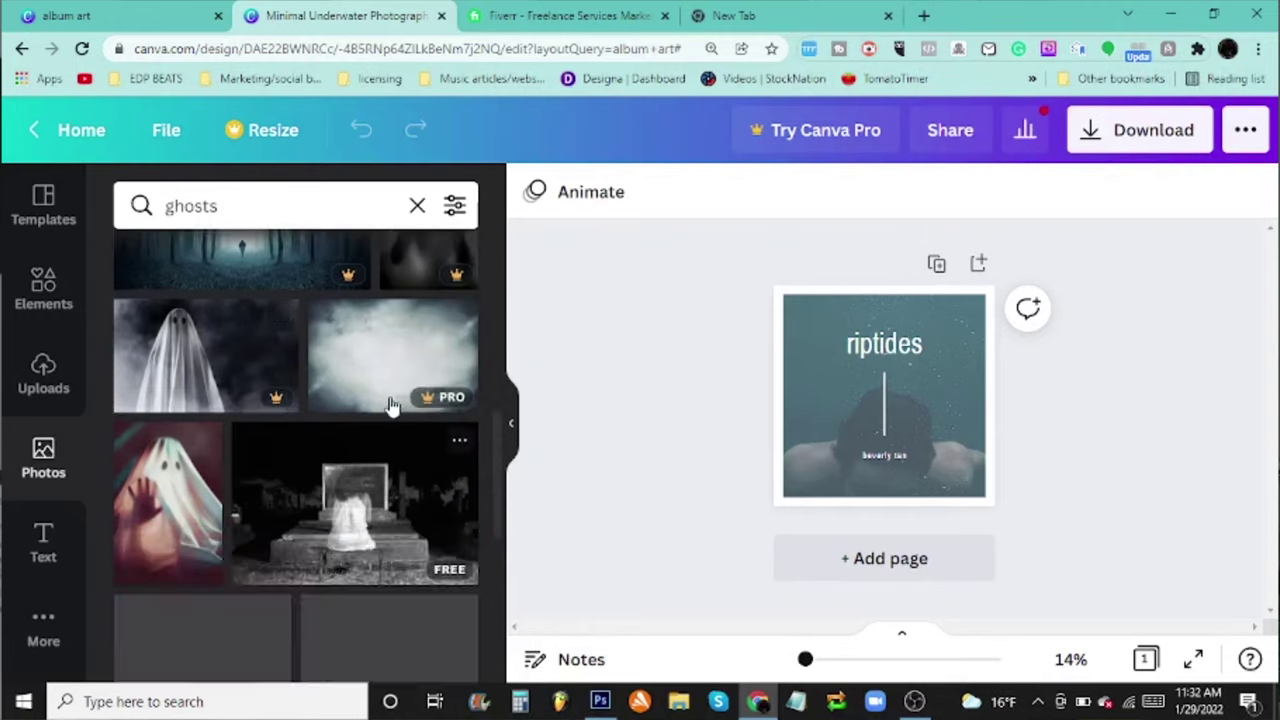
scroll(345, 520, "down", 3)
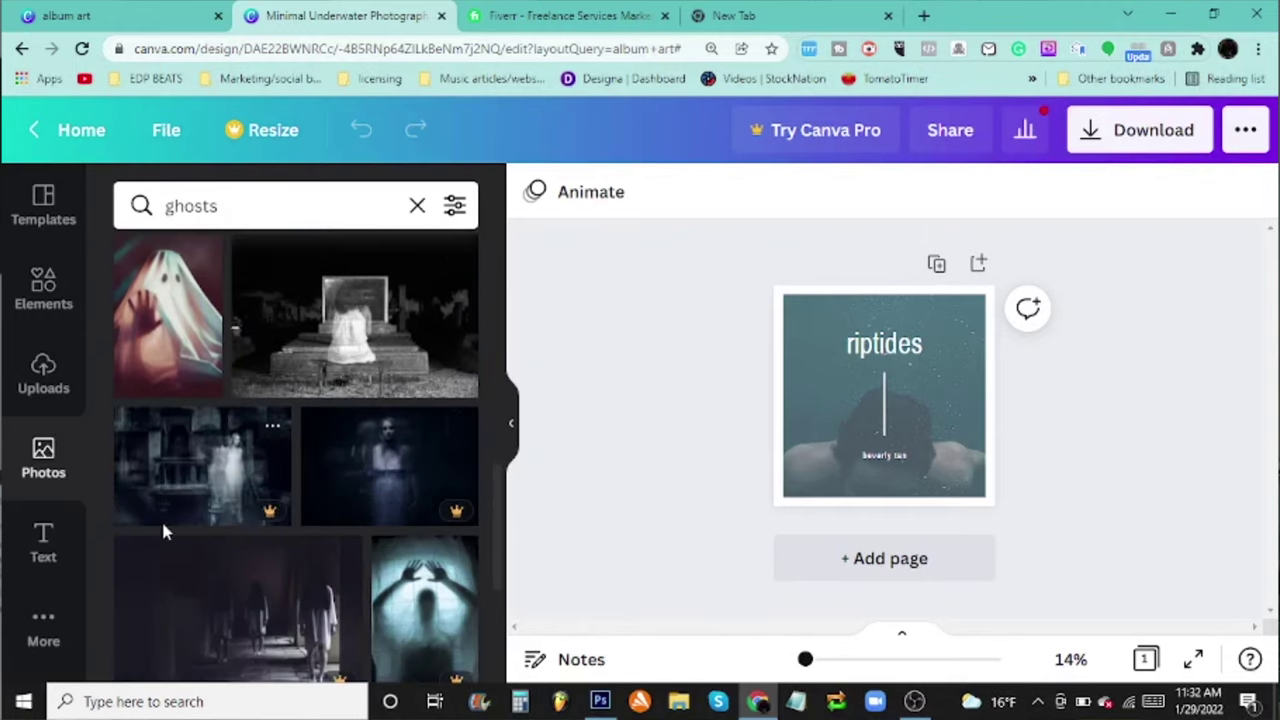
scroll(257, 463, "down", 10)
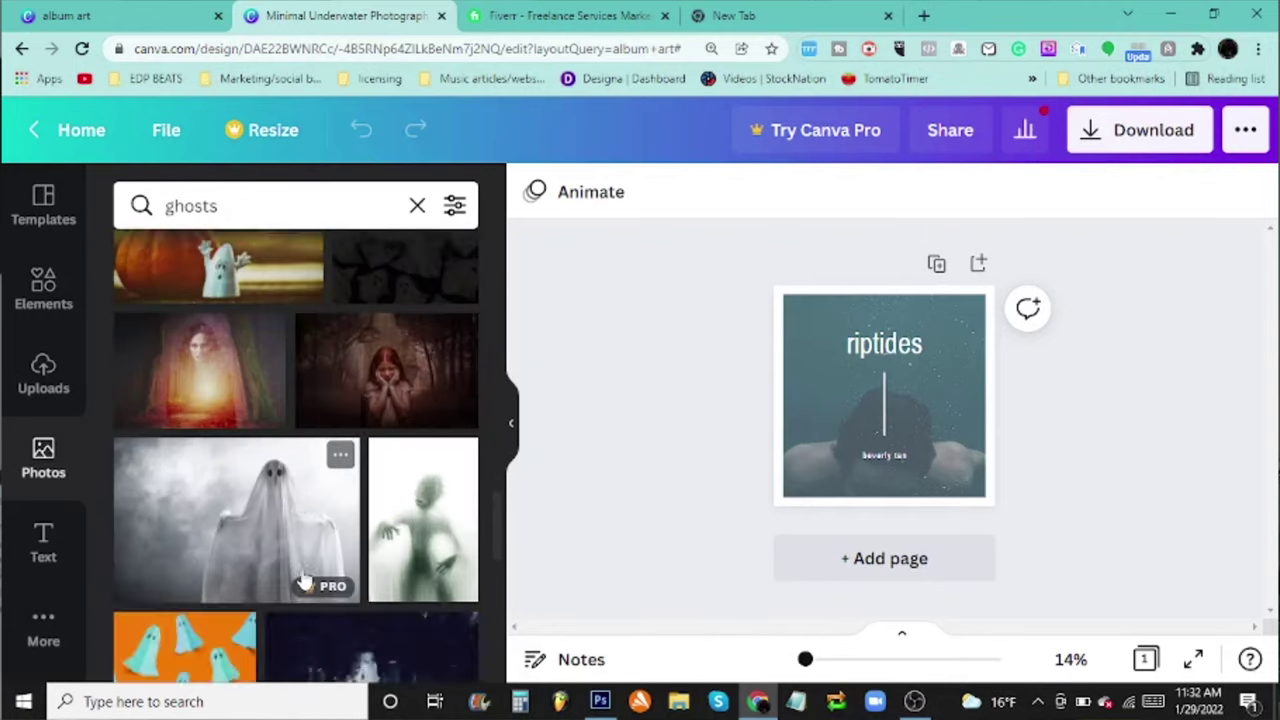
scroll(300, 578, "up", 15)
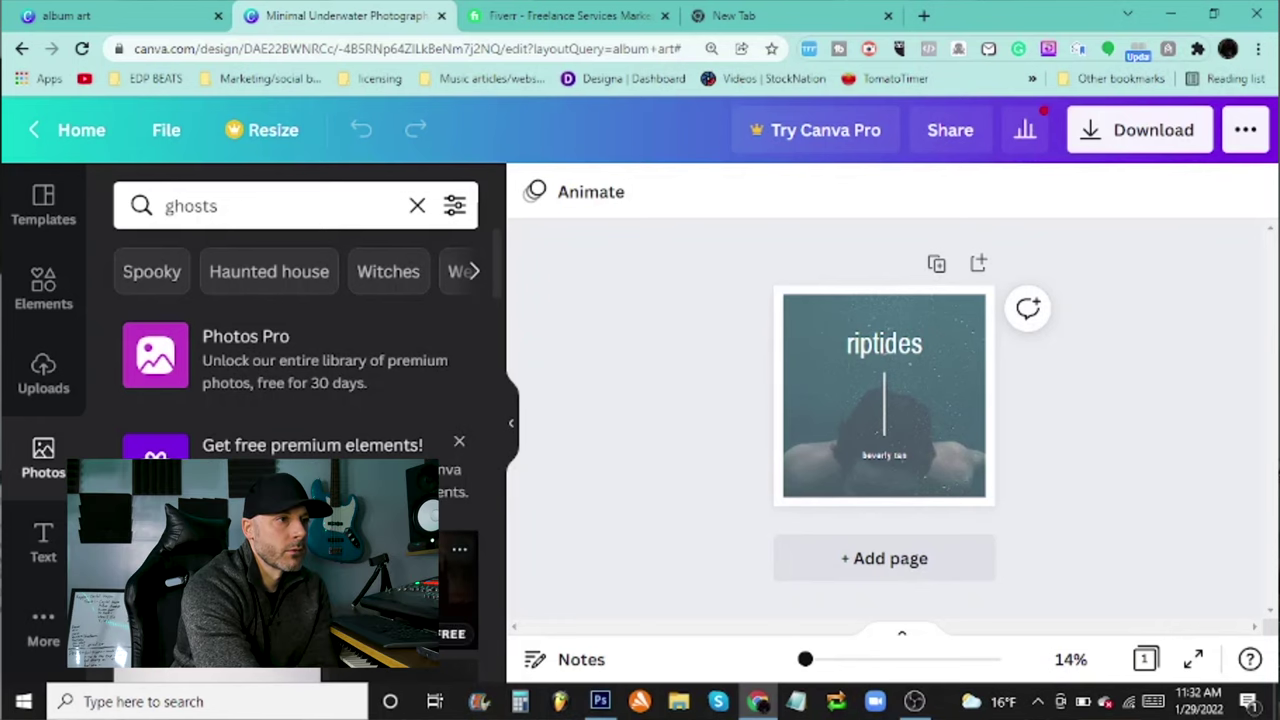
left_click_drag(459, 590, 838, 457)
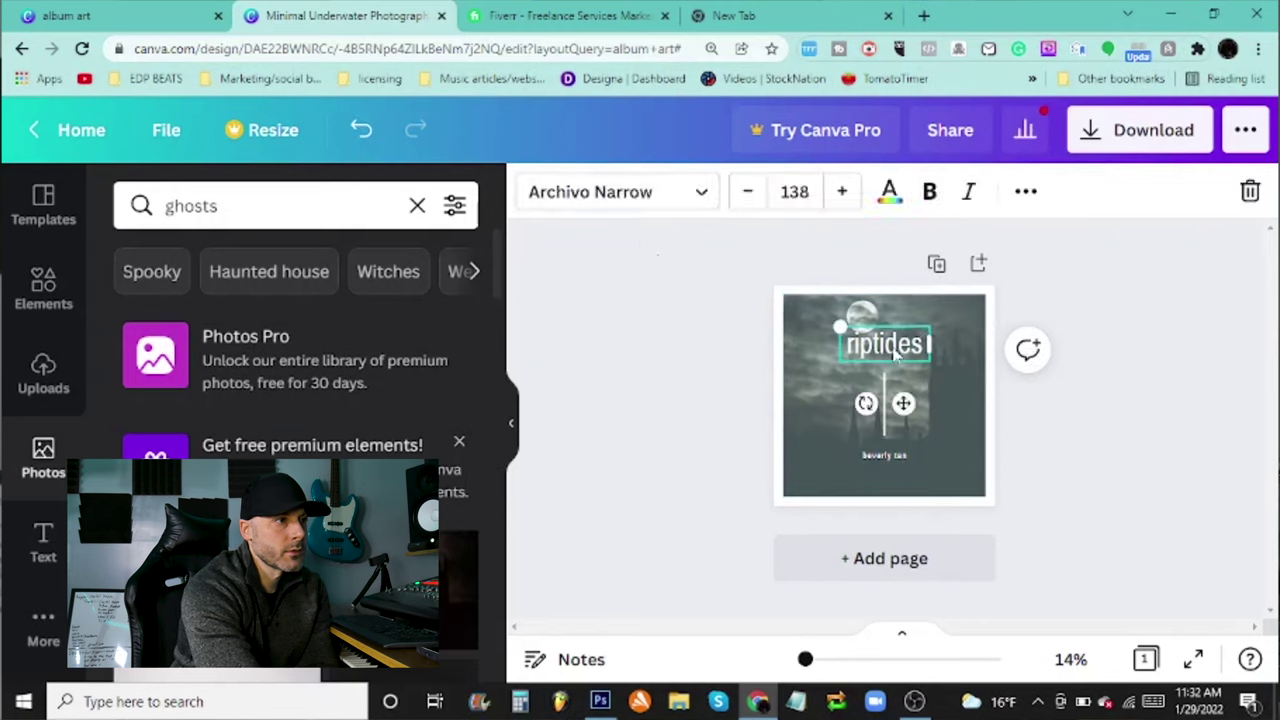
Step: Change the title font to Cinzel Decorative and widen its box so RIPTIDES fits one line
left_click(702, 194)
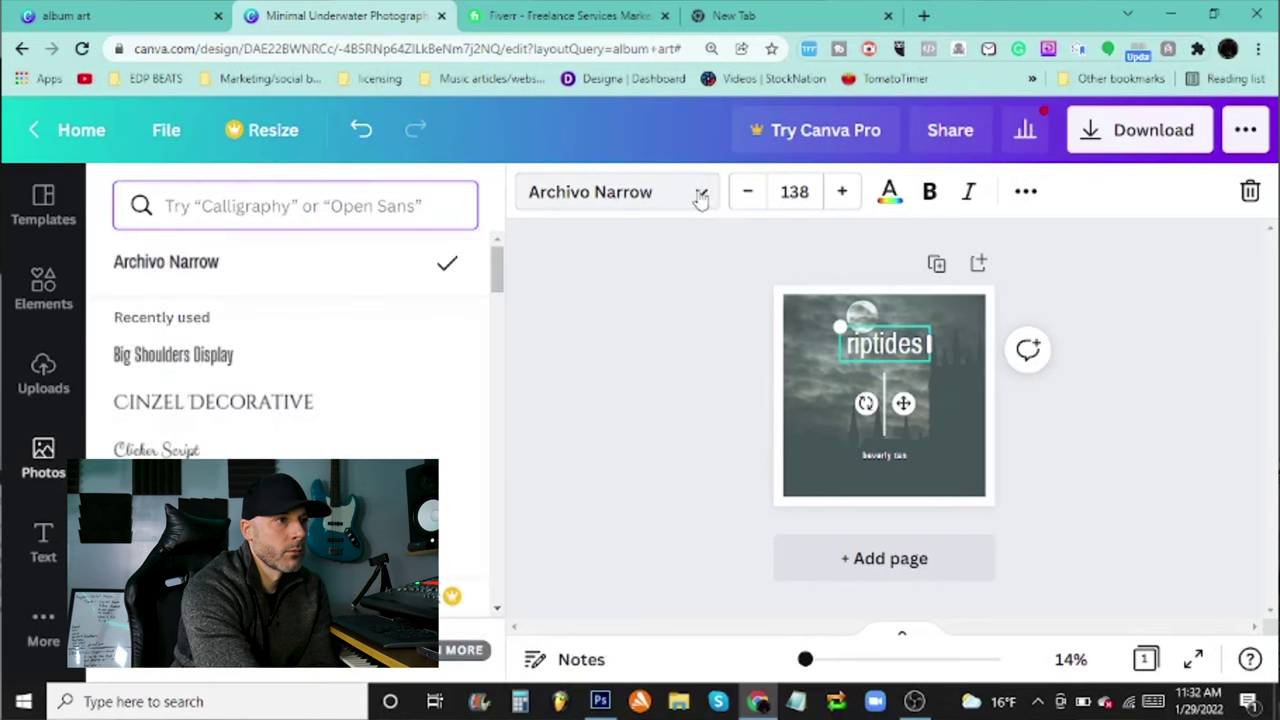
left_click(203, 404)
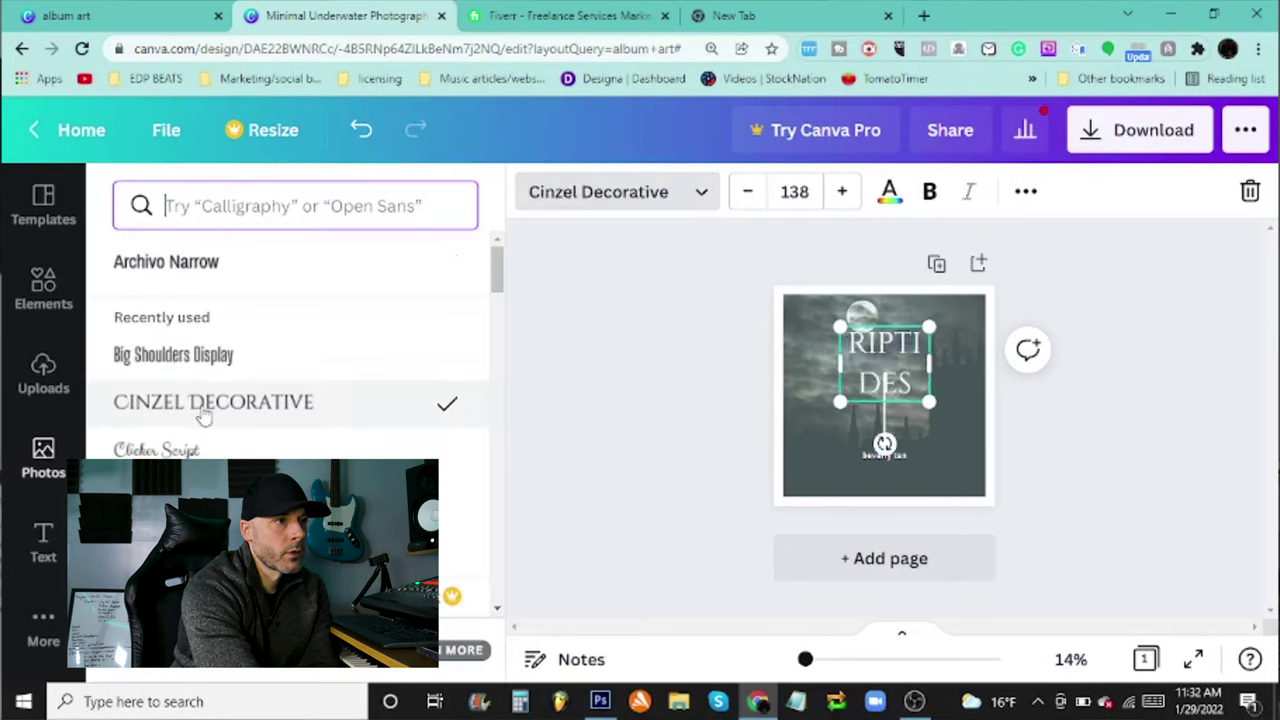
left_click_drag(838, 362, 796, 362)
left_click_drag(931, 346, 950, 345)
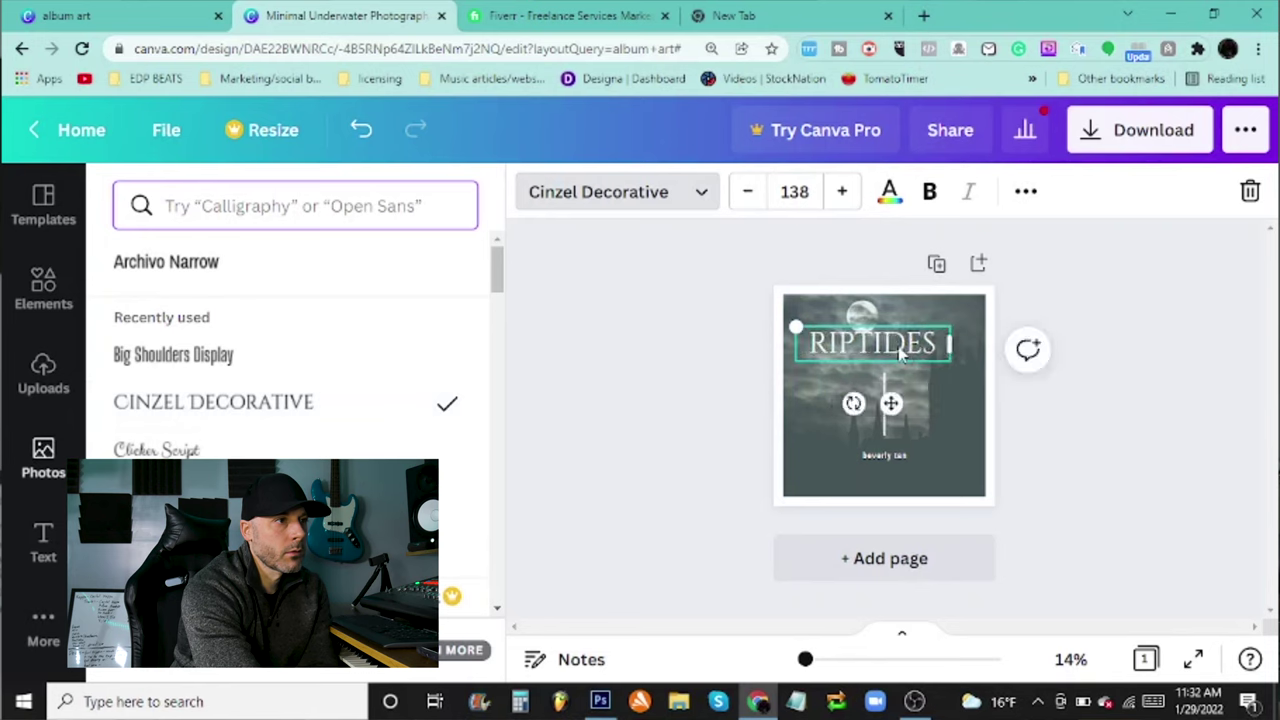
left_click_drag(893, 410, 906, 411)
left_click(1160, 382)
left_click(966, 434)
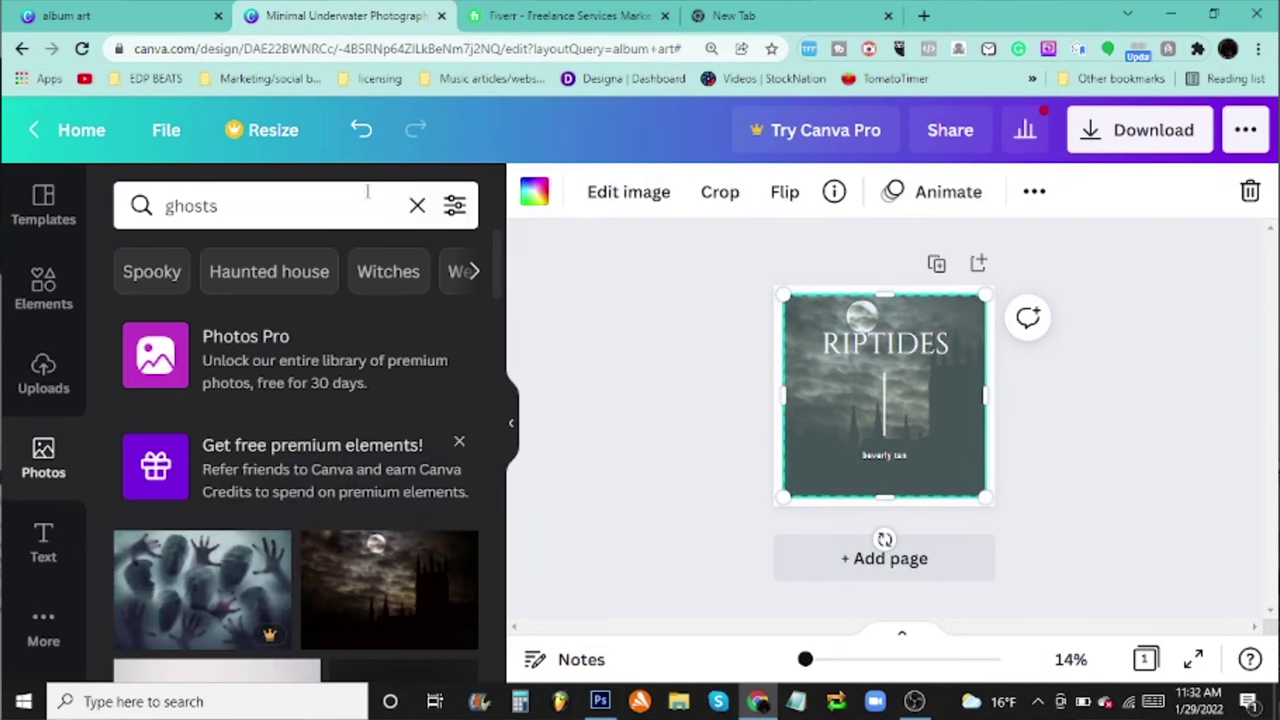
Step: Adjust the night photo to brightness -7 and raise its contrast to 22
left_click(656, 201)
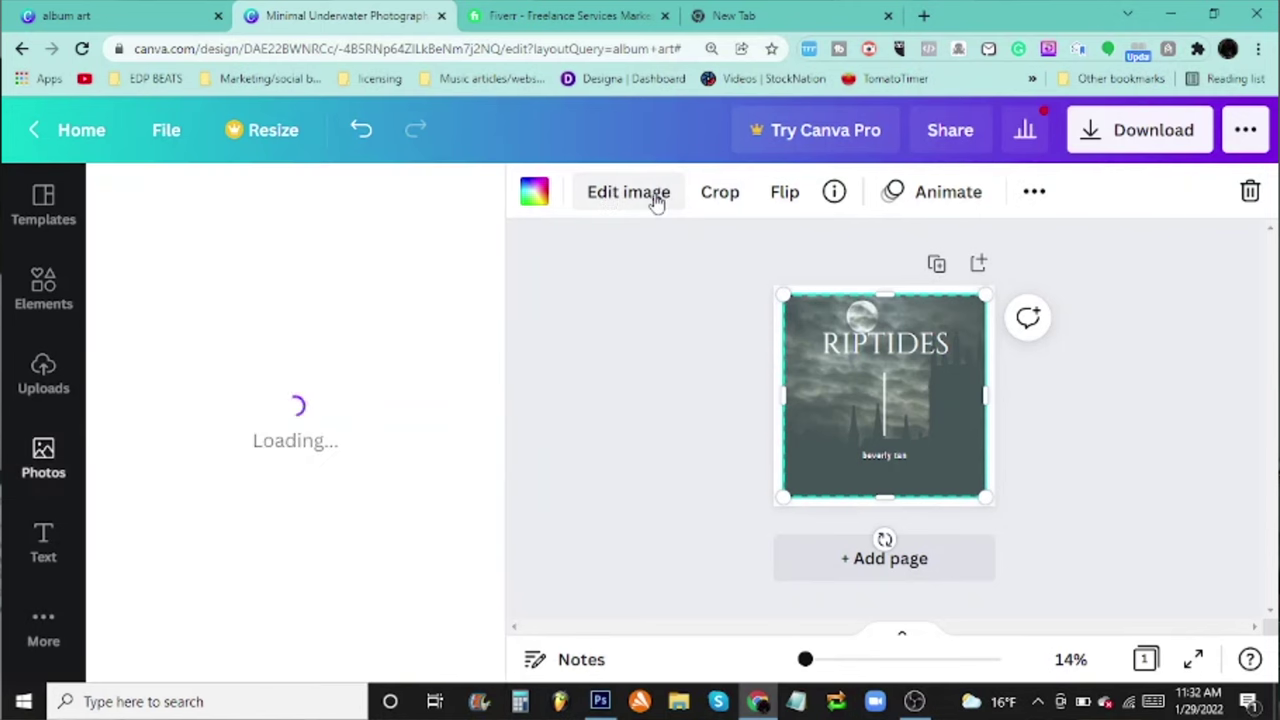
mouse_move(286, 491)
left_mouse_down()
mouse_move(405, 495)
mouse_move(286, 503)
left_mouse_up()
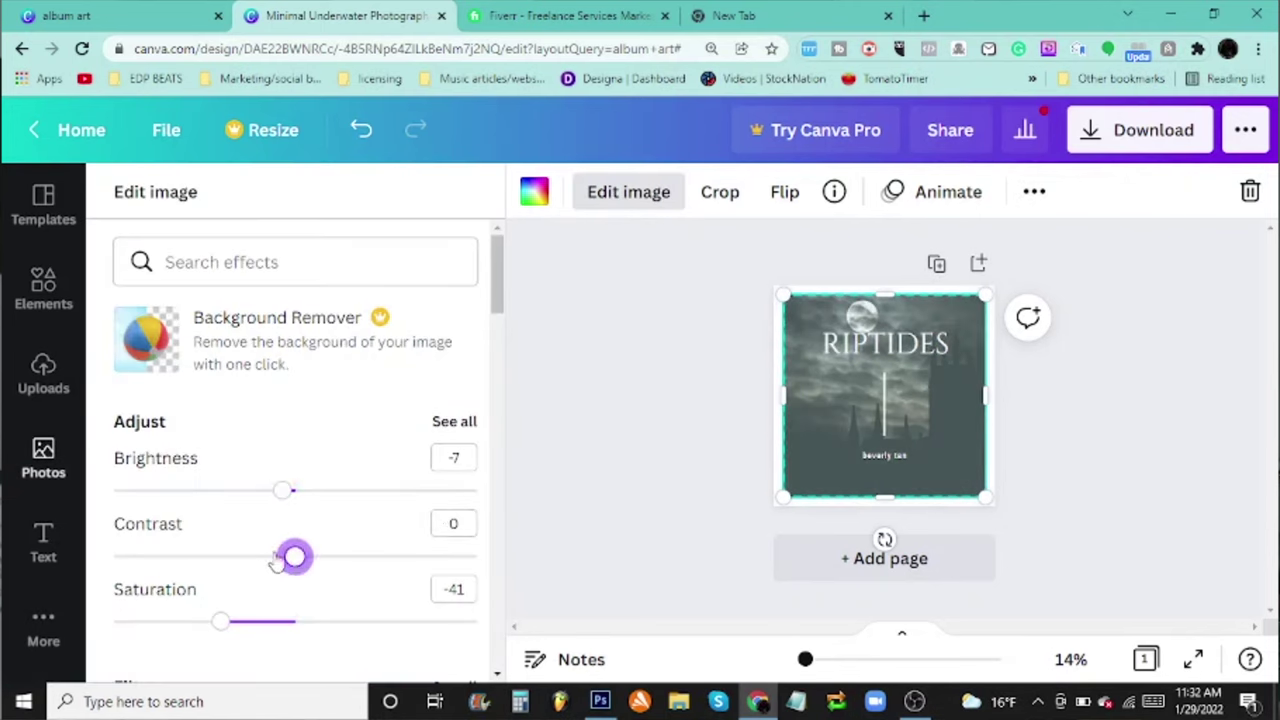
left_click_drag(277, 563, 327, 615)
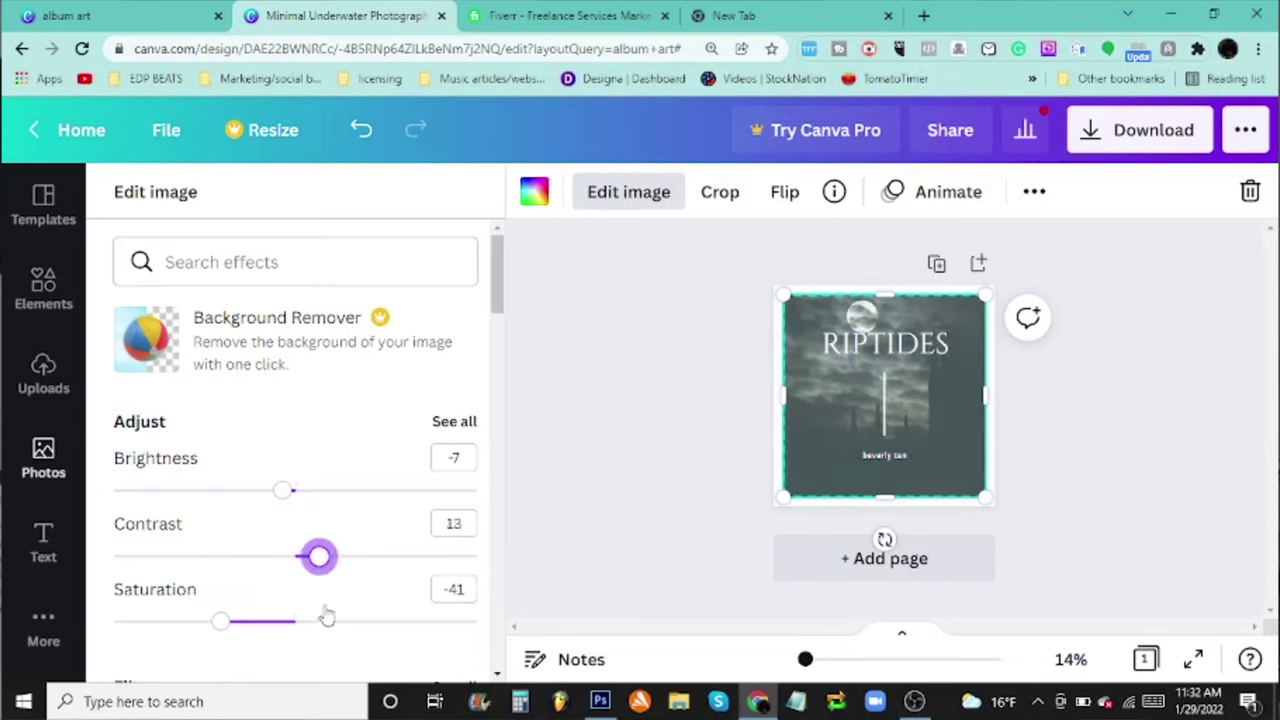
Step: Set the photo's transparency to 57 and close the adjustment panels
left_click(1034, 198)
left_click(887, 250)
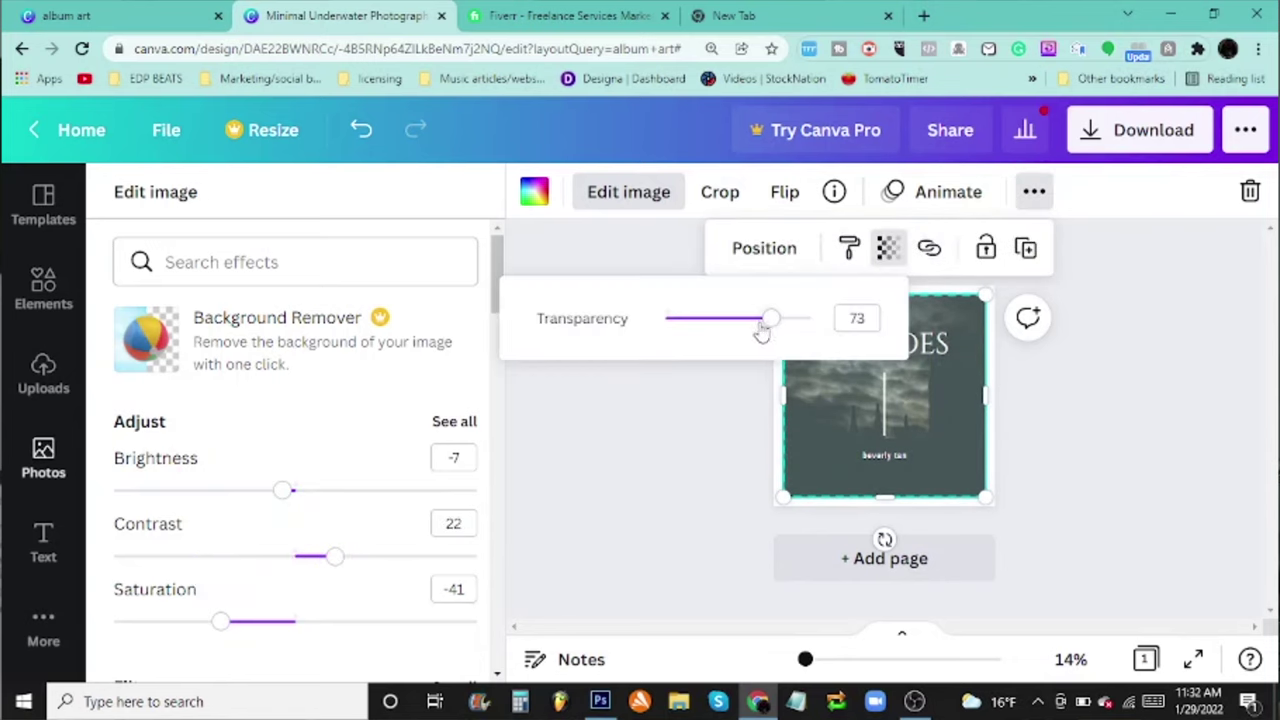
left_click_drag(776, 326, 750, 322)
left_click(1203, 497)
key("Escape")
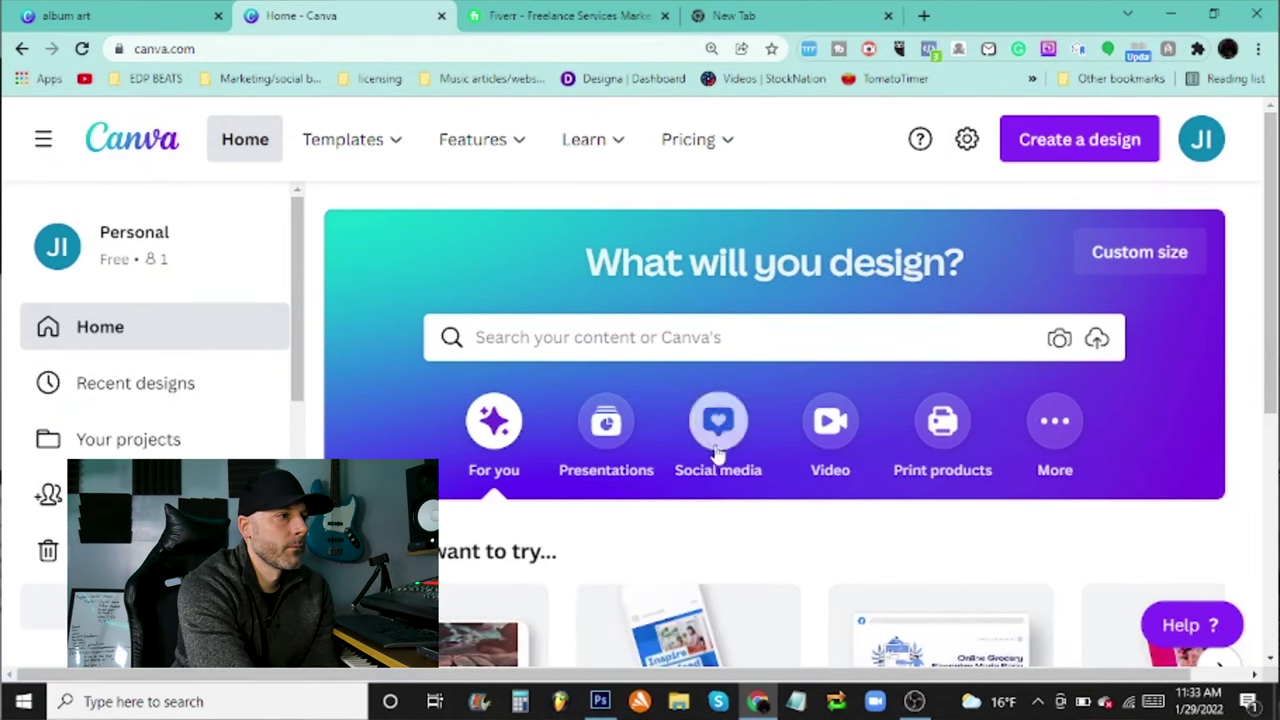
Step: Show the Social media category and scroll through its Instagram and Facebook design types
left_click(702, 472)
scroll(702, 478, "down", 7)
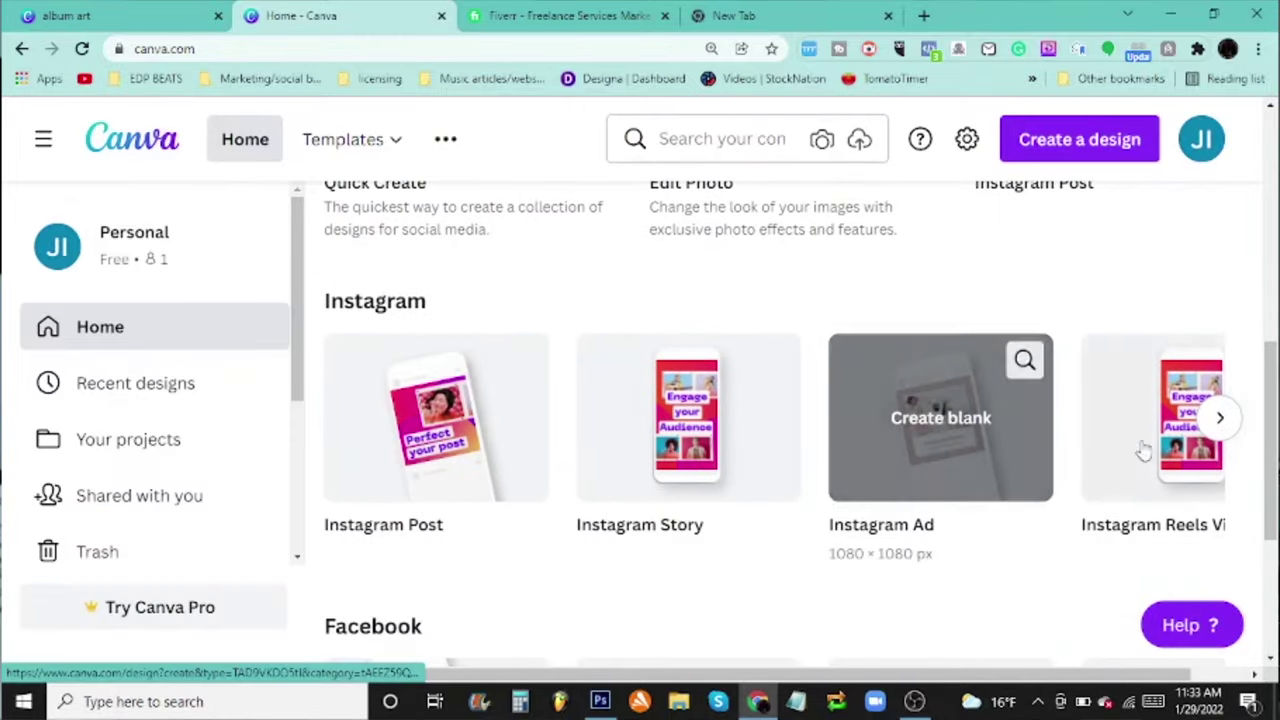
scroll(894, 451, "down", 3)
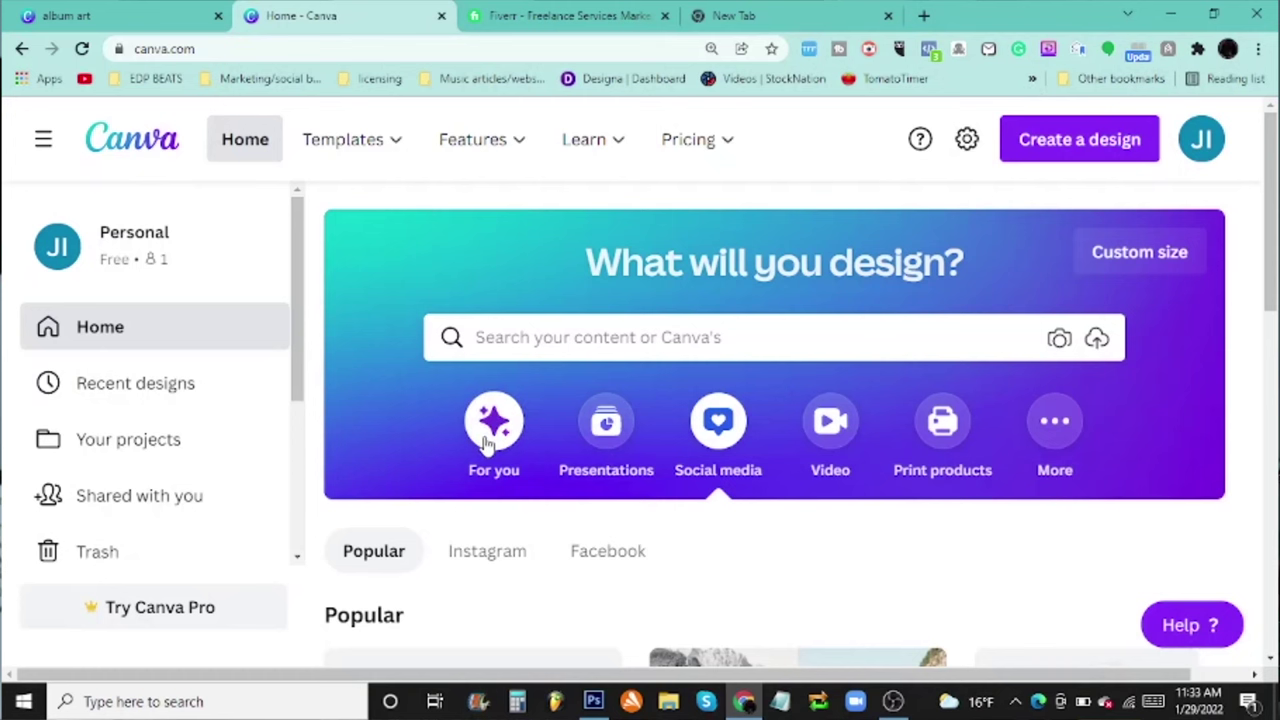
Step: Open Your projects and scroll through the recent designs and uploaded images
scroll(500, 520, "down", 5)
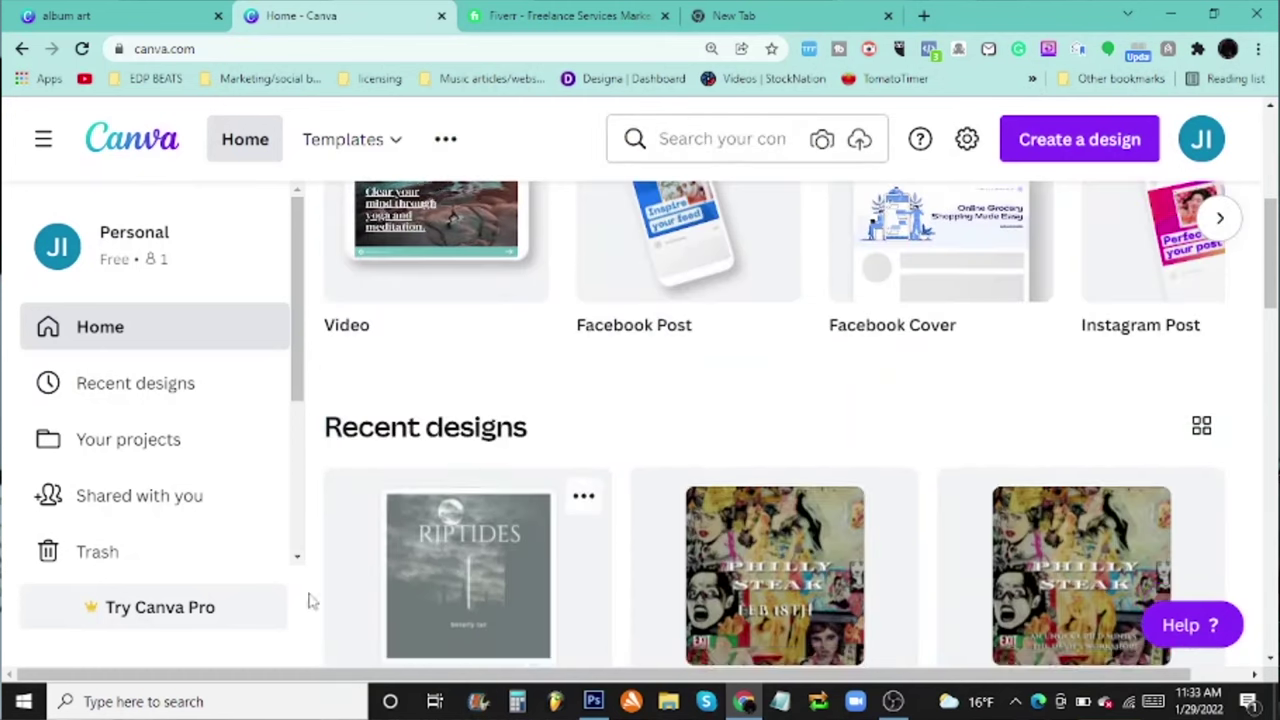
scroll(312, 601, "up", 5)
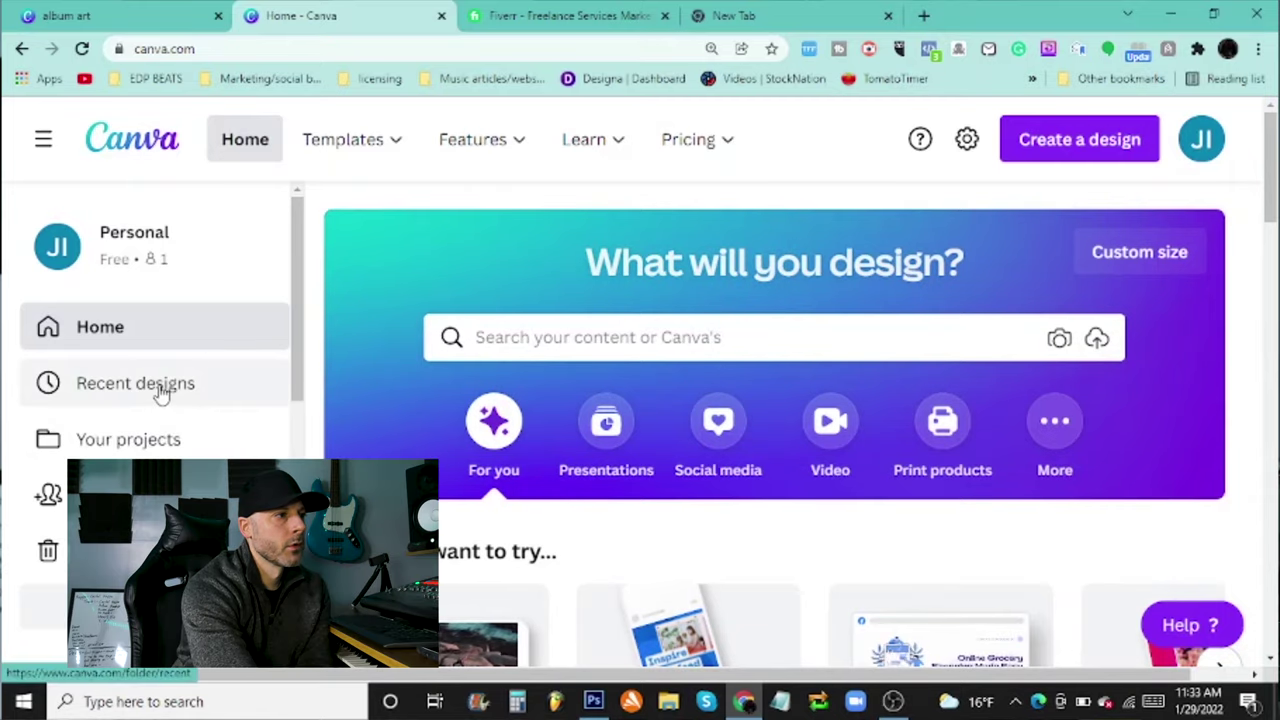
left_click(166, 441)
scroll(617, 318, "down", 8)
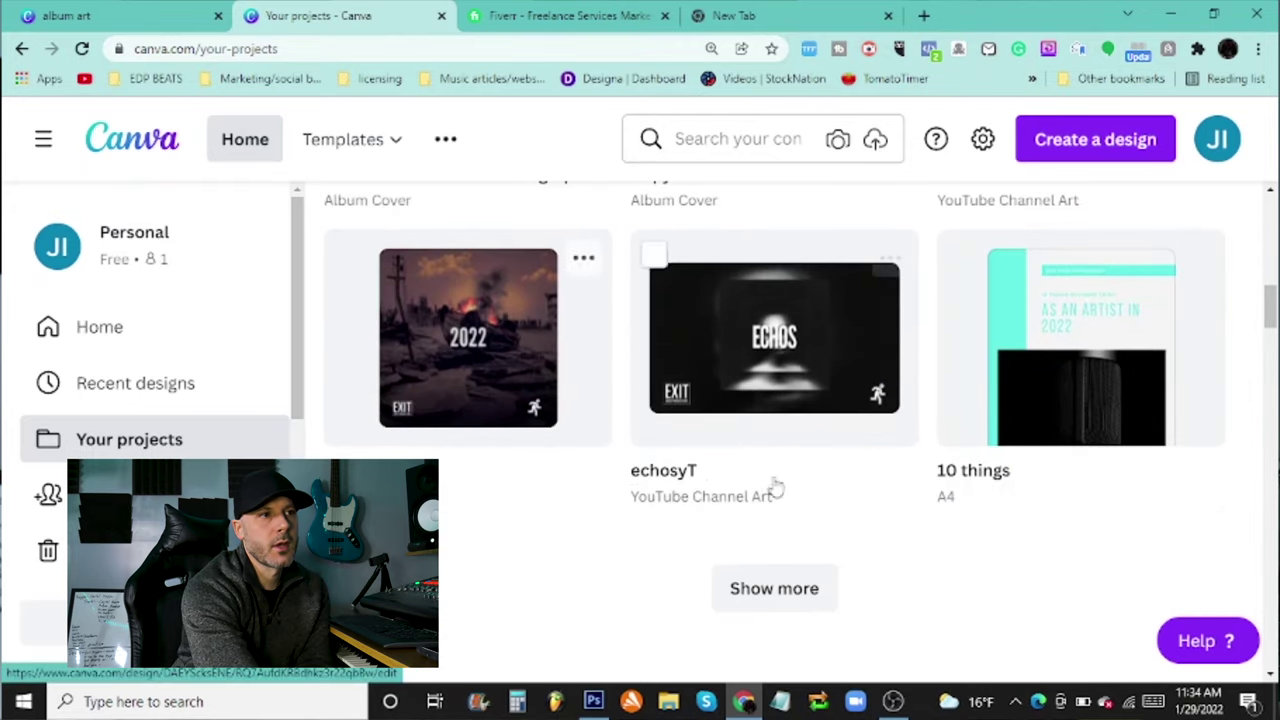
scroll(780, 510, "down", 3)
scroll(1080, 230, "up", 2)
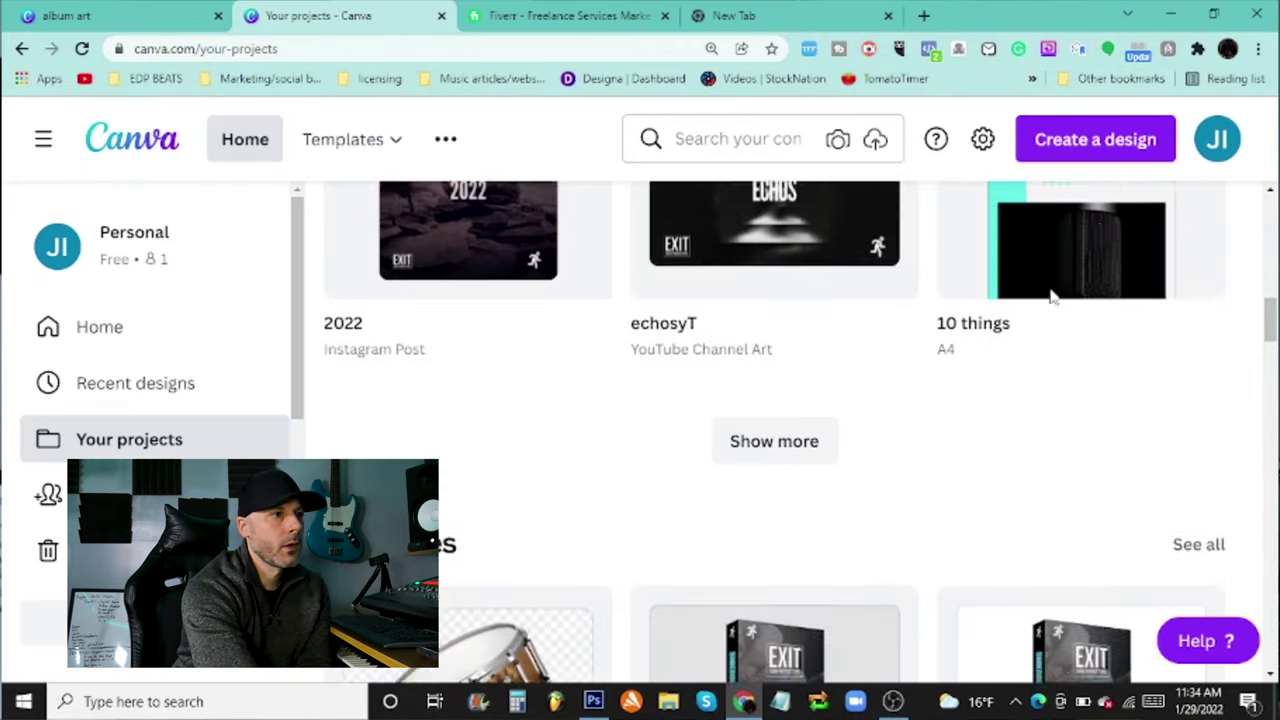
scroll(680, 500, "down", 4)
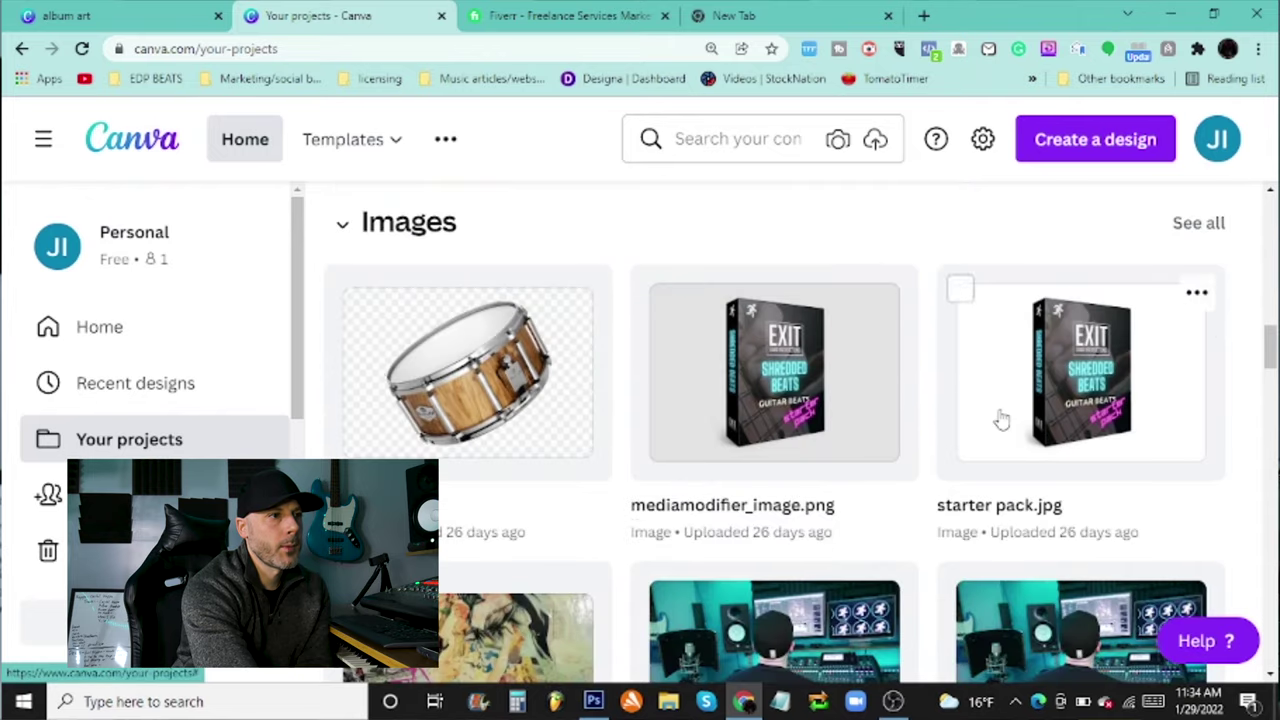
scroll(638, 500, "down", 5)
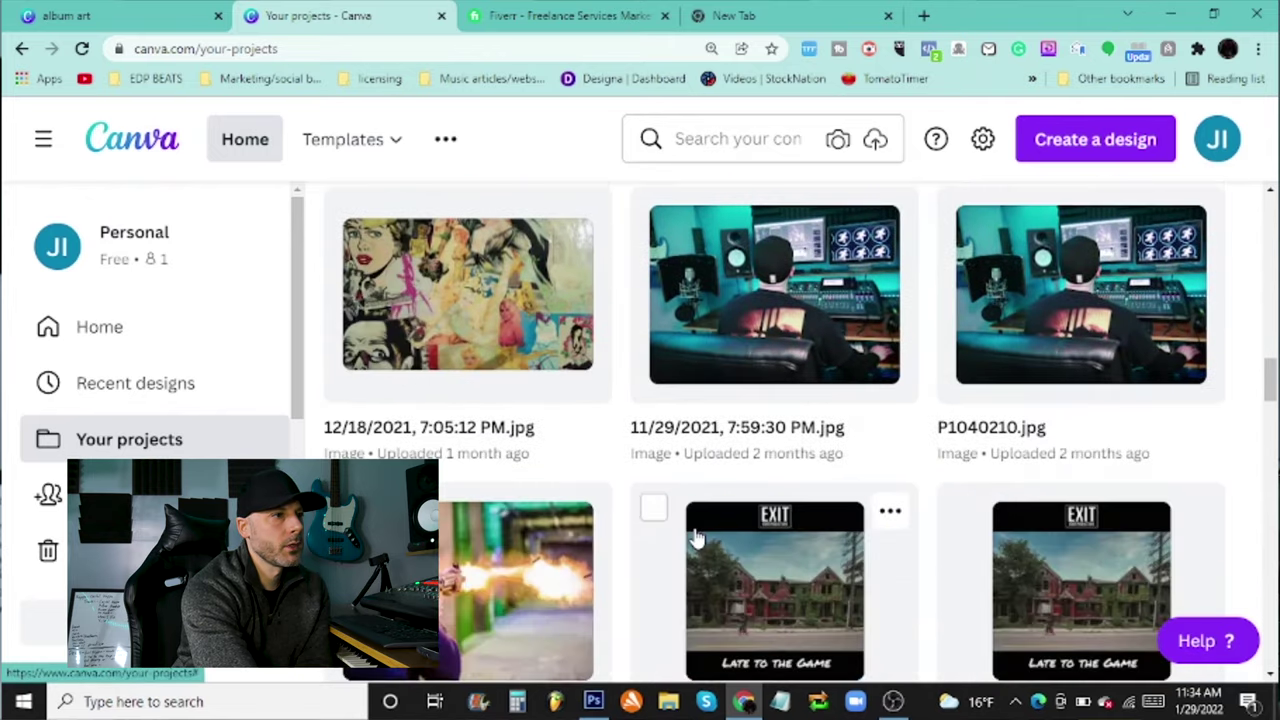
scroll(772, 583, "up", 10)
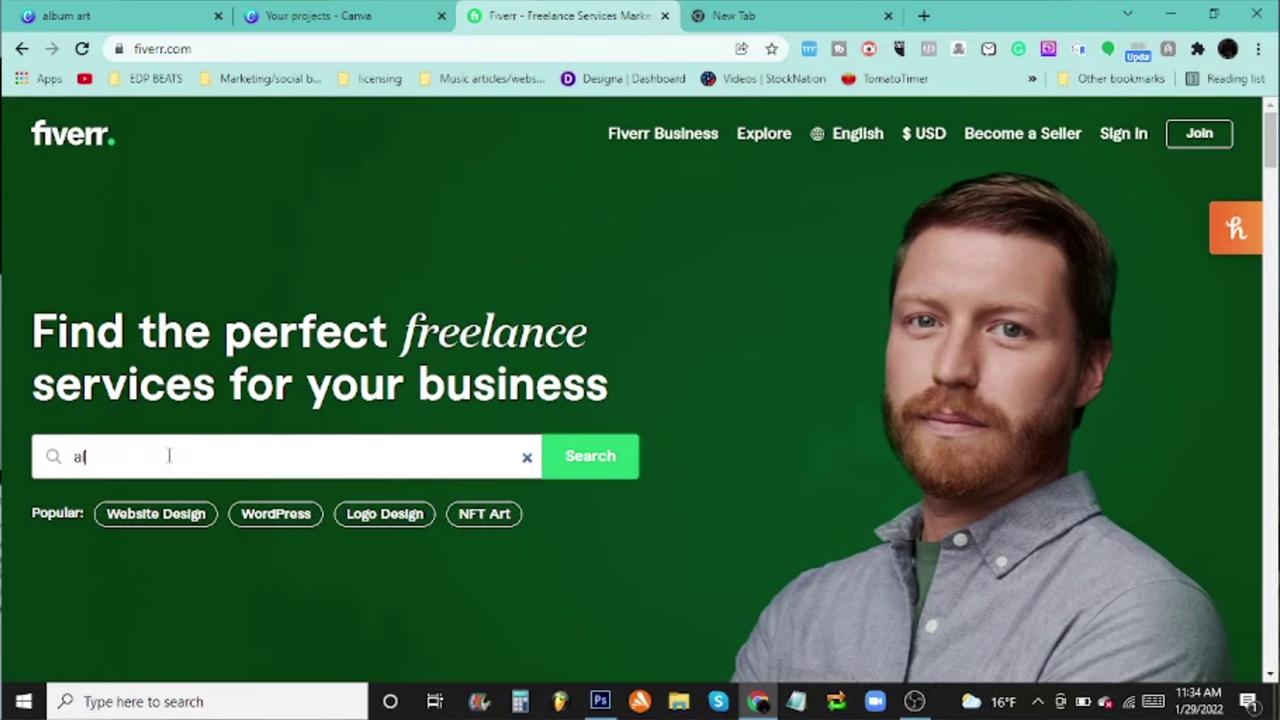
Step: Search Fiverr for 'album cover art' gigs
left_click(169, 456)
type("album co")
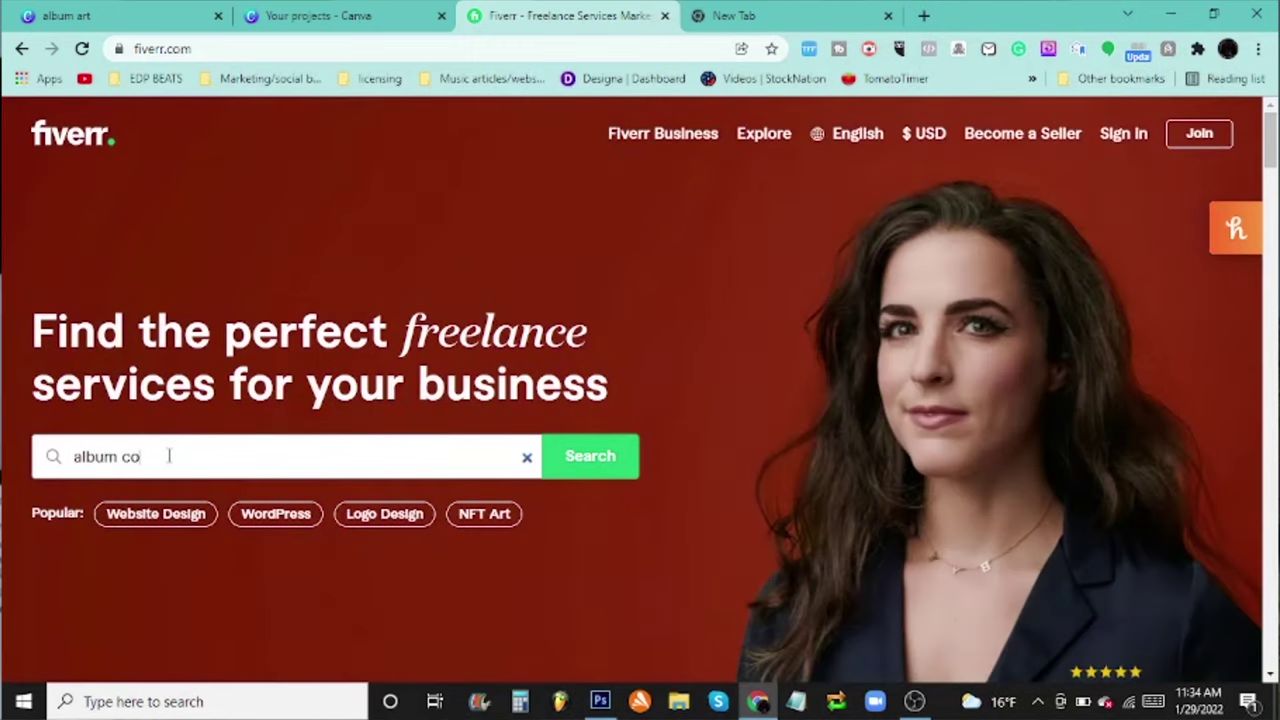
type("ver ")
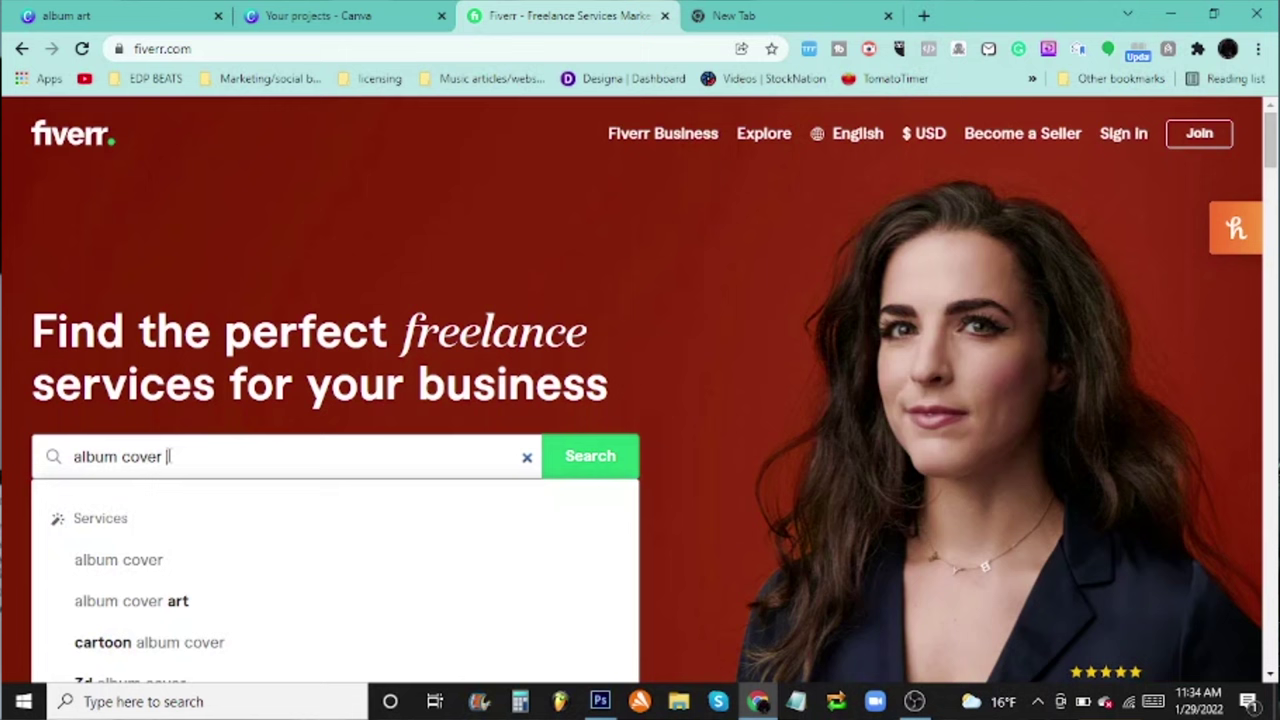
type("art")
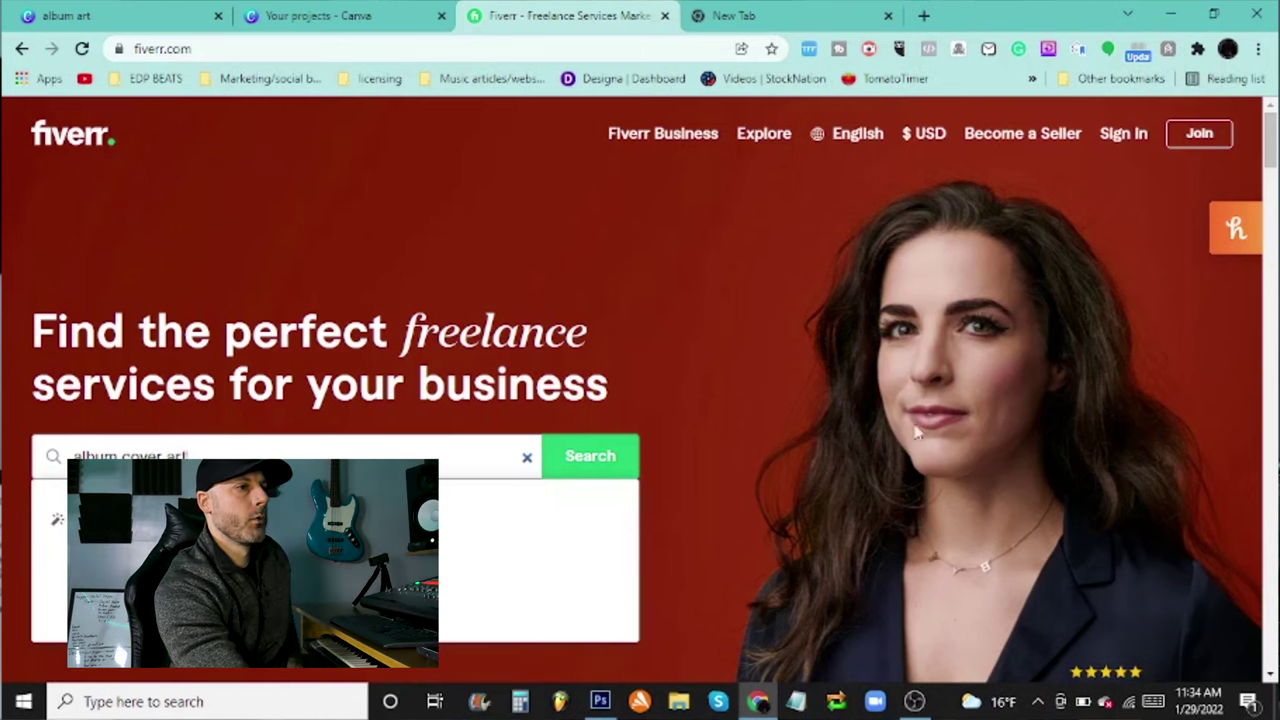
left_click(605, 456)
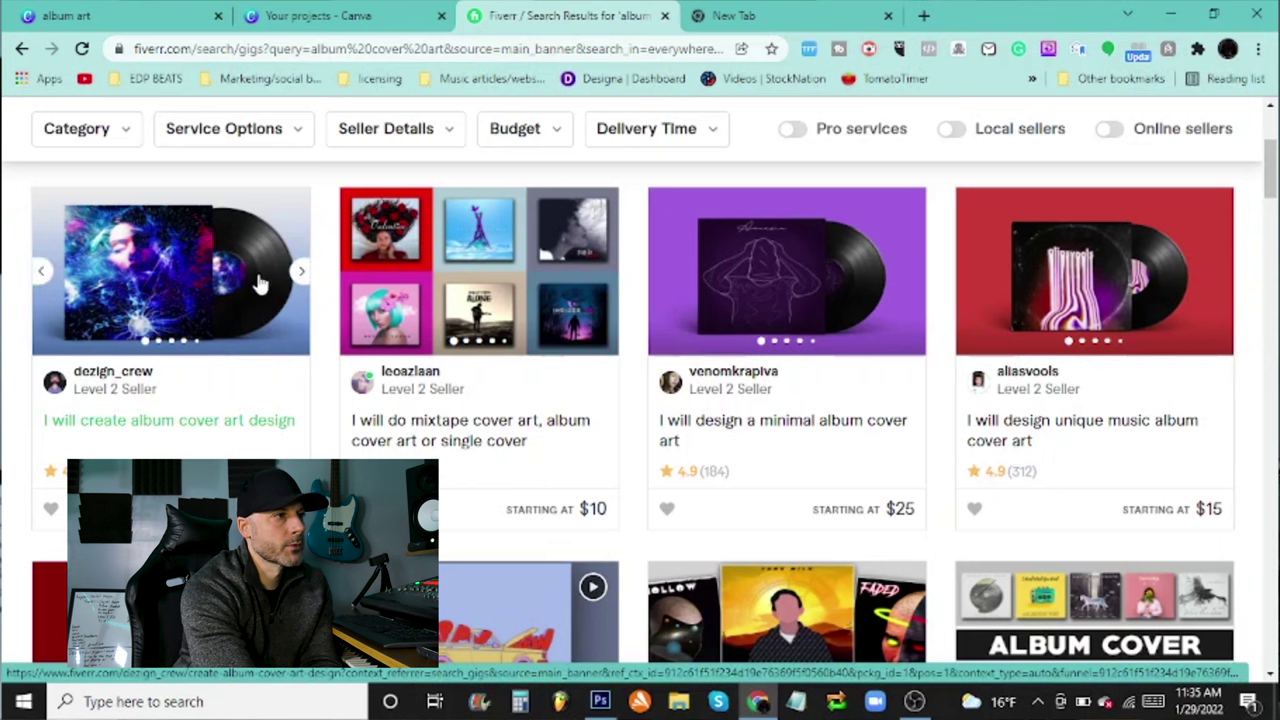
Step: Flip through sample covers on the first gig and the minimal album cover gig
left_click(298, 274)
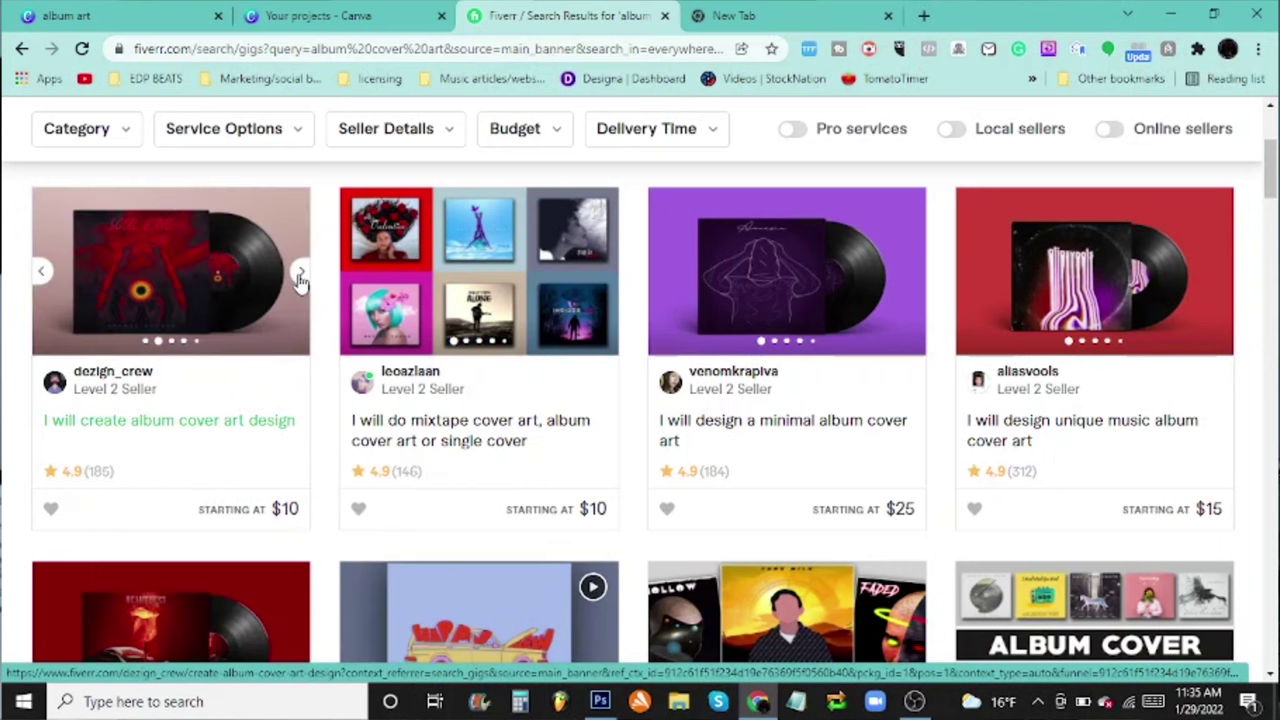
left_click(298, 276)
left_click(298, 276)
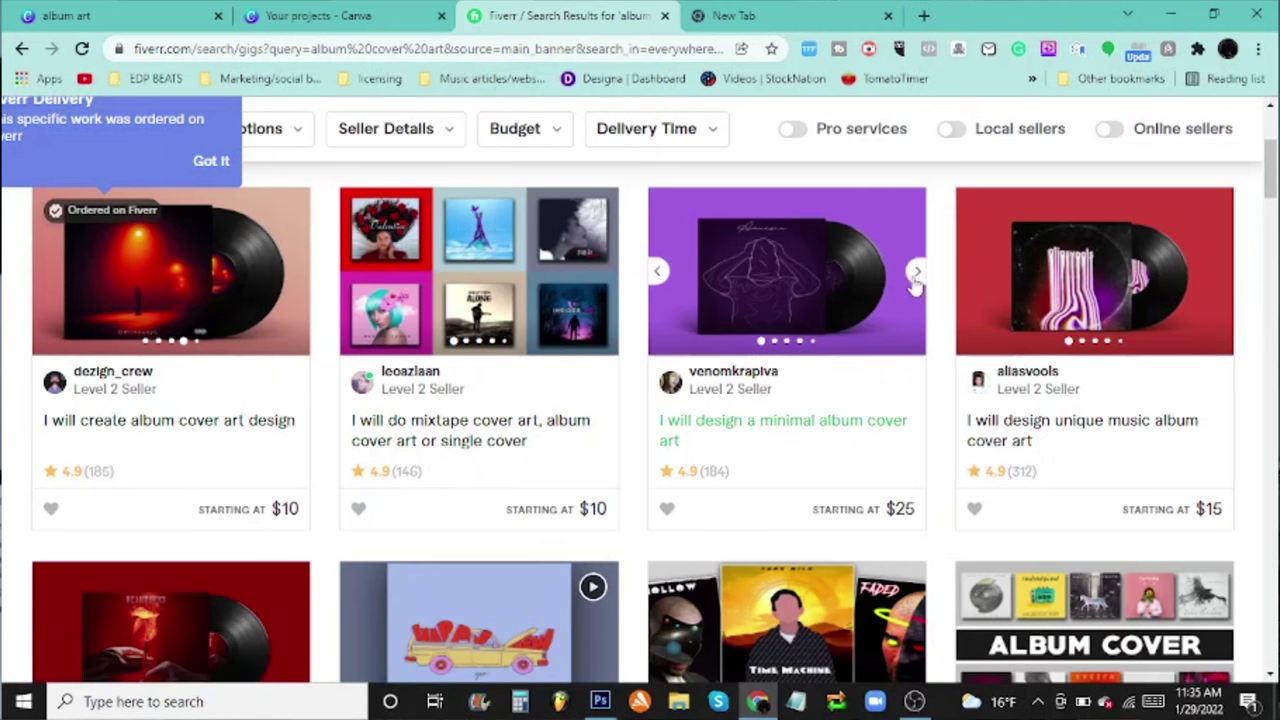
left_click(920, 272)
left_click(920, 272)
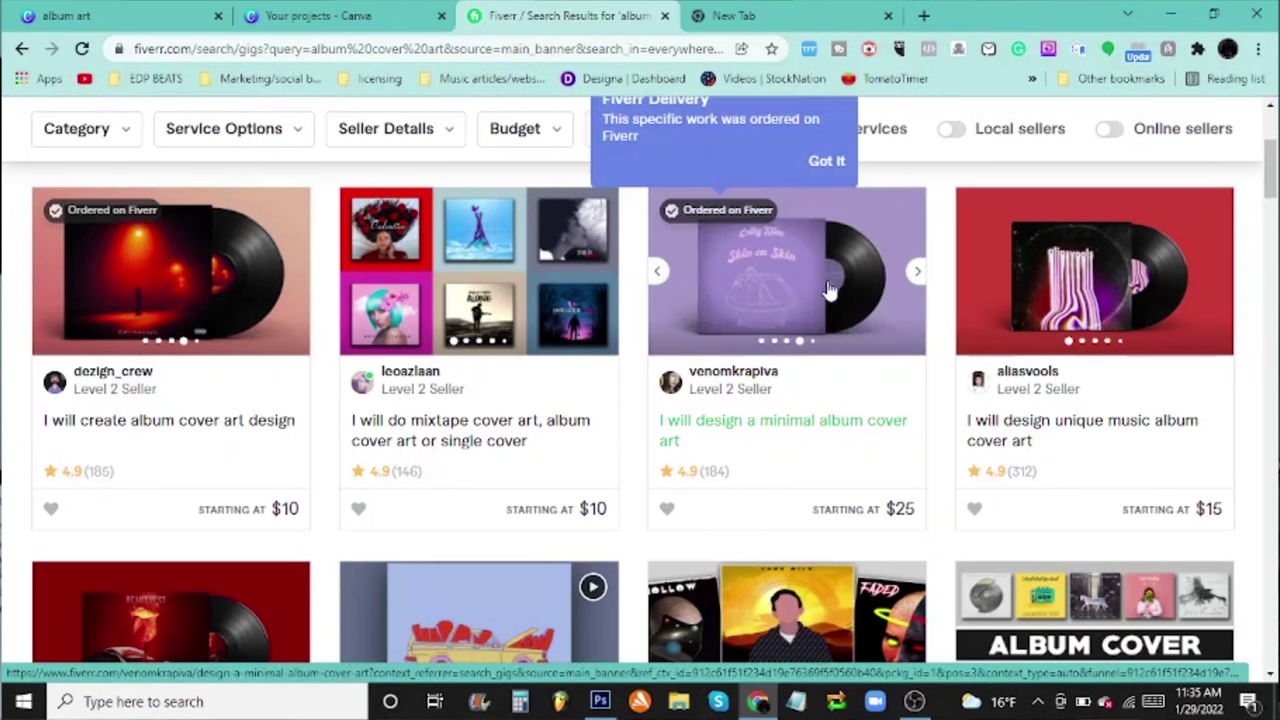
left_click(920, 272)
Step: Preview the red gig's next cover and open its 'stunning album cover art' page
scroll(820, 323, "down", 1)
scroll(974, 231, "up", 1)
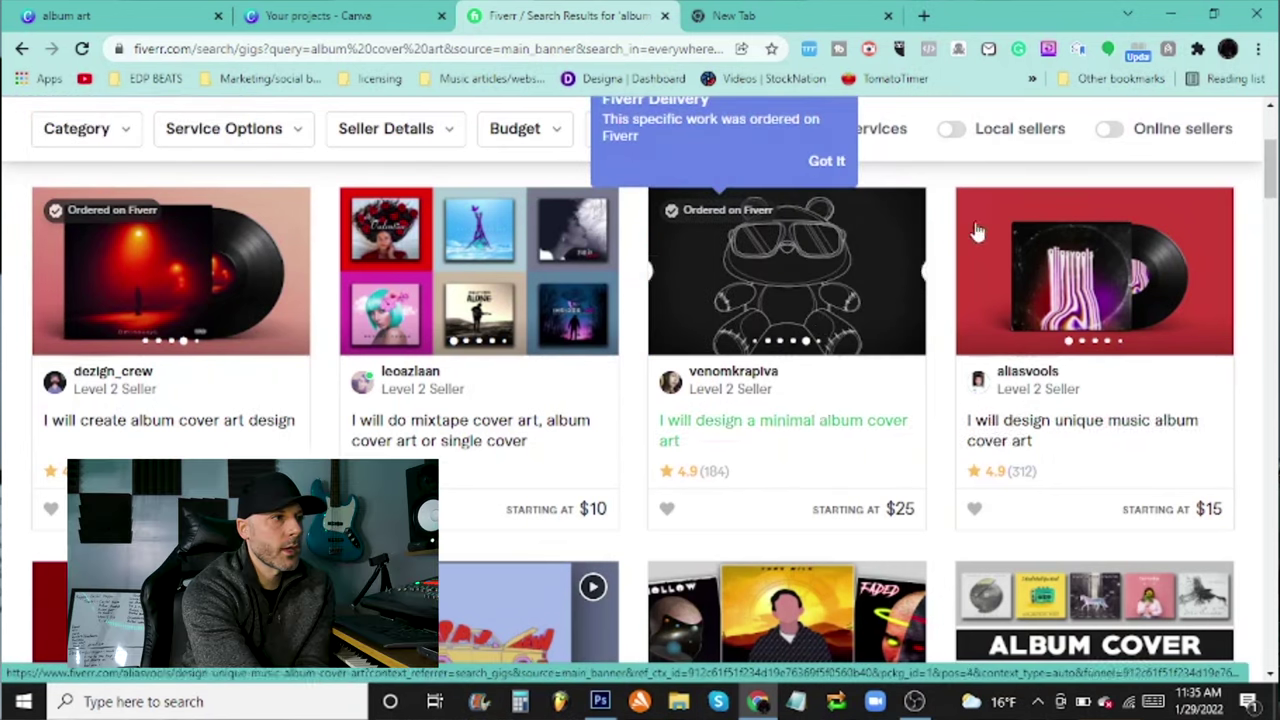
scroll(548, 420, "down", 2)
scroll(548, 420, "down", 1)
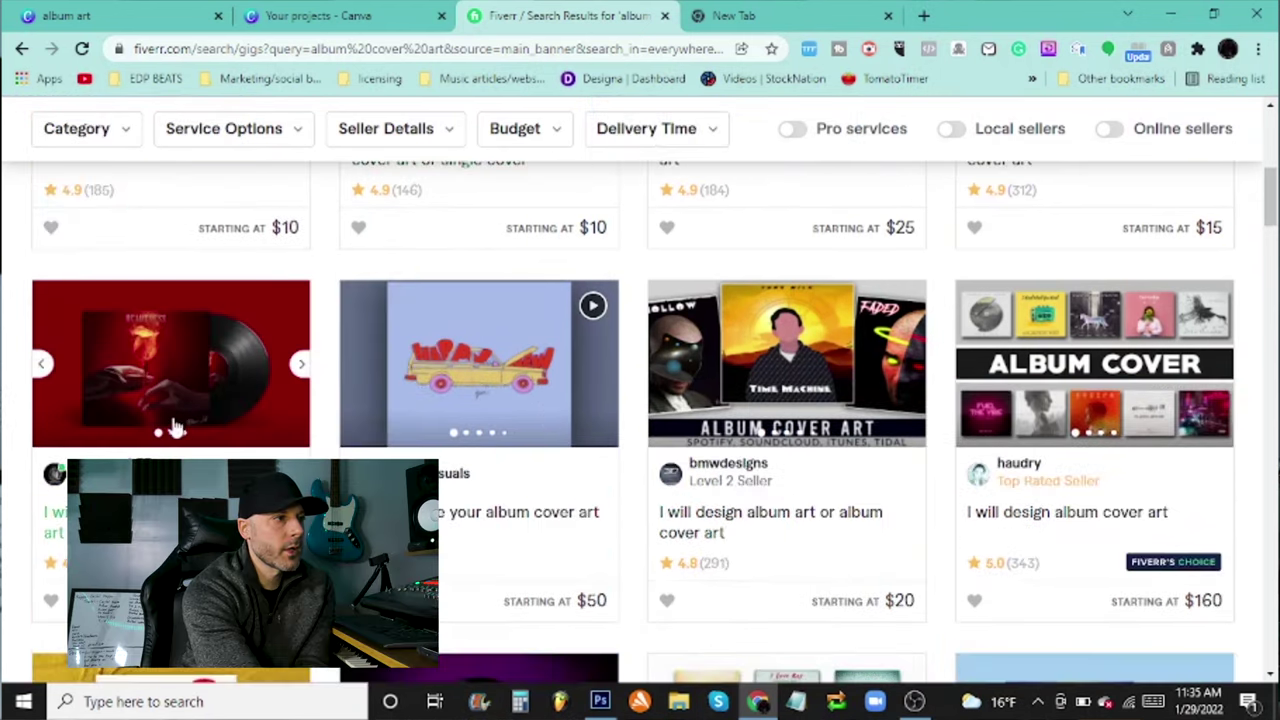
left_click(299, 367)
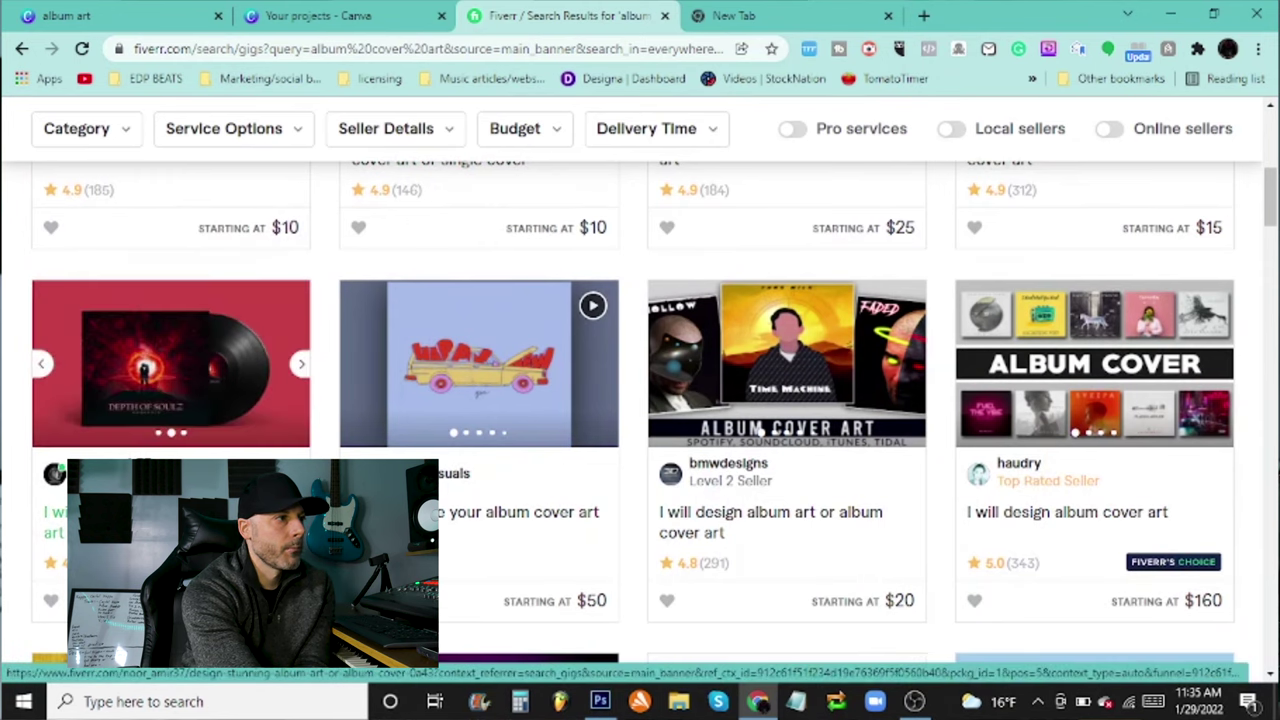
left_click(173, 309)
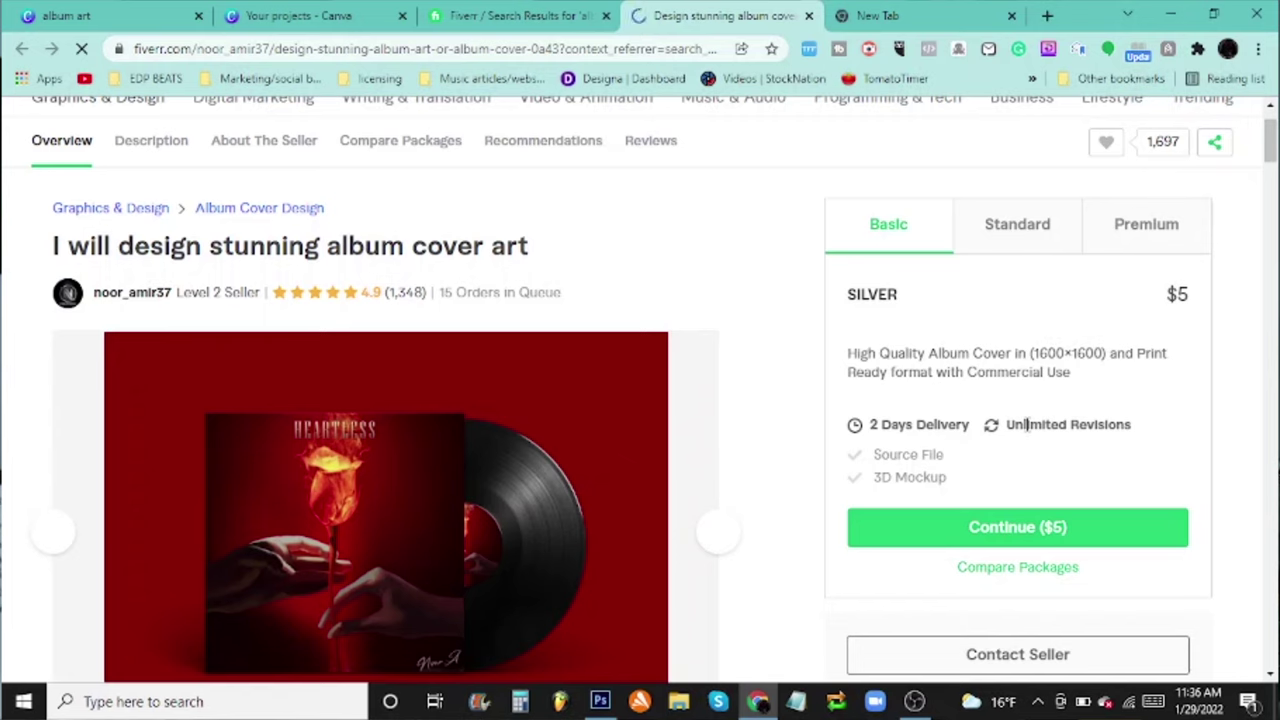
Step: Compare the Standard and $25 Premium packages, then scroll down toward the reviews
left_click(1019, 229)
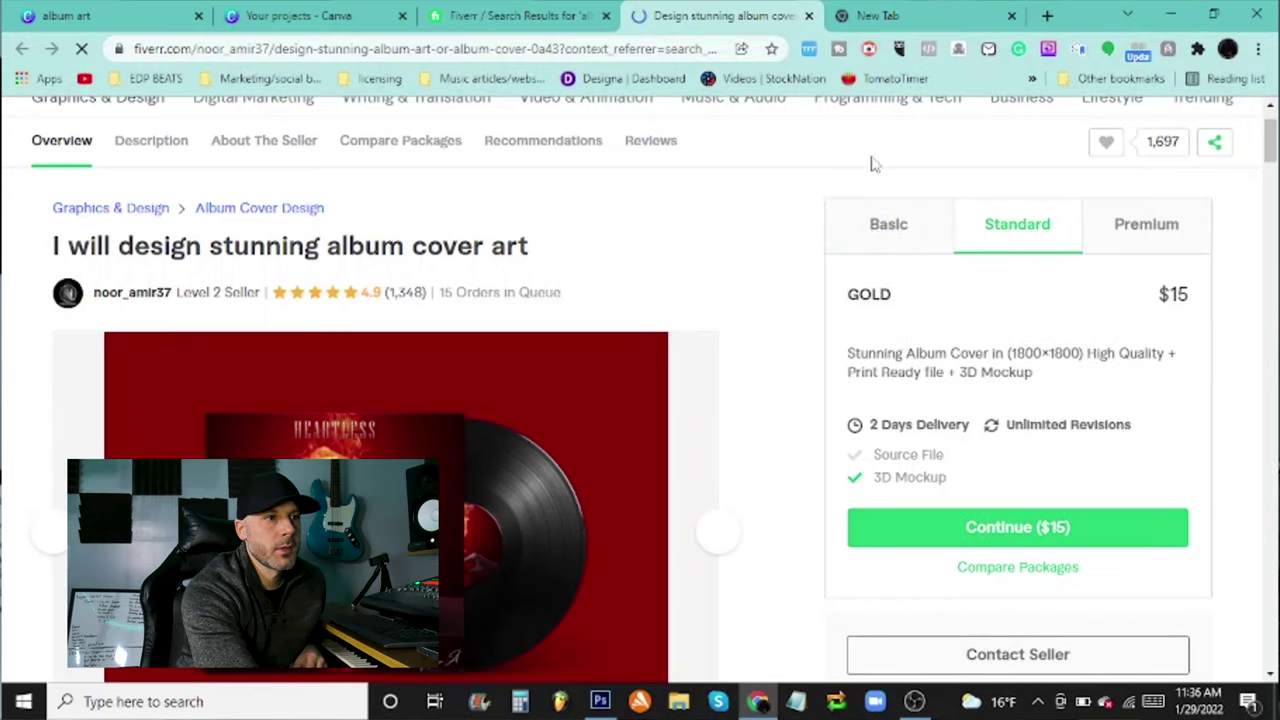
left_click(1148, 227)
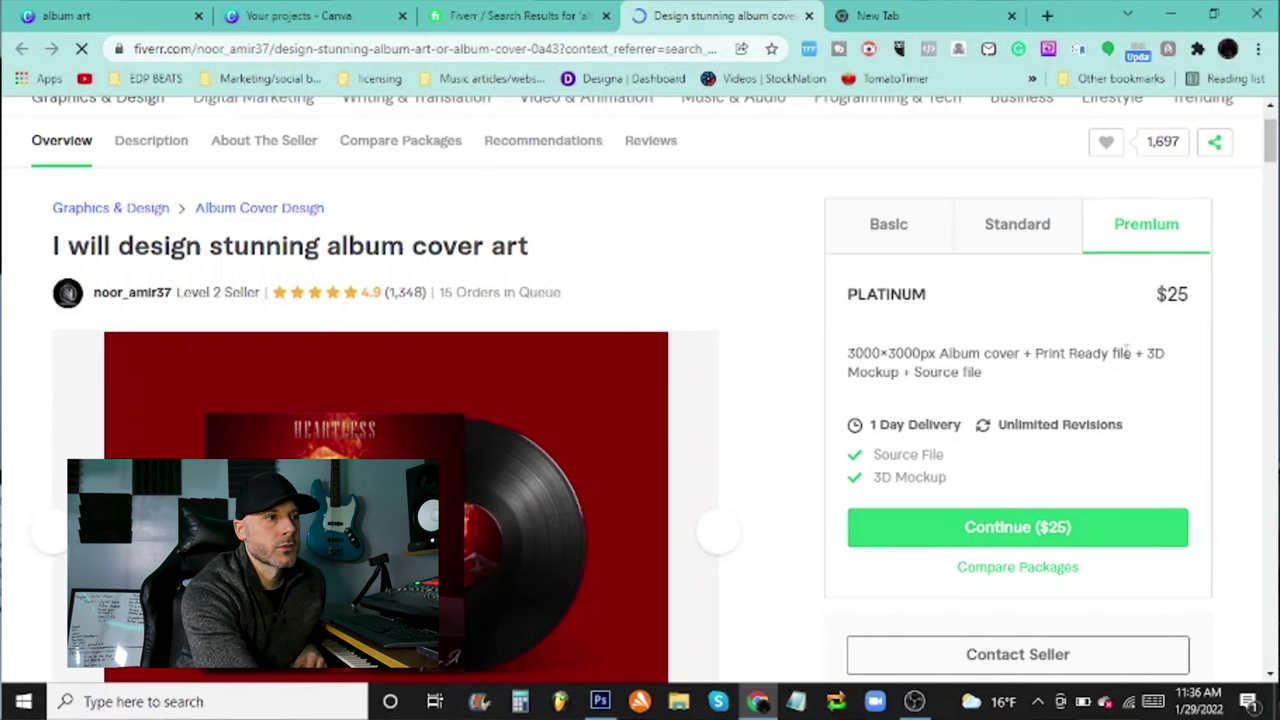
scroll(966, 386, "down", 4)
scroll(517, 443, "down", 3)
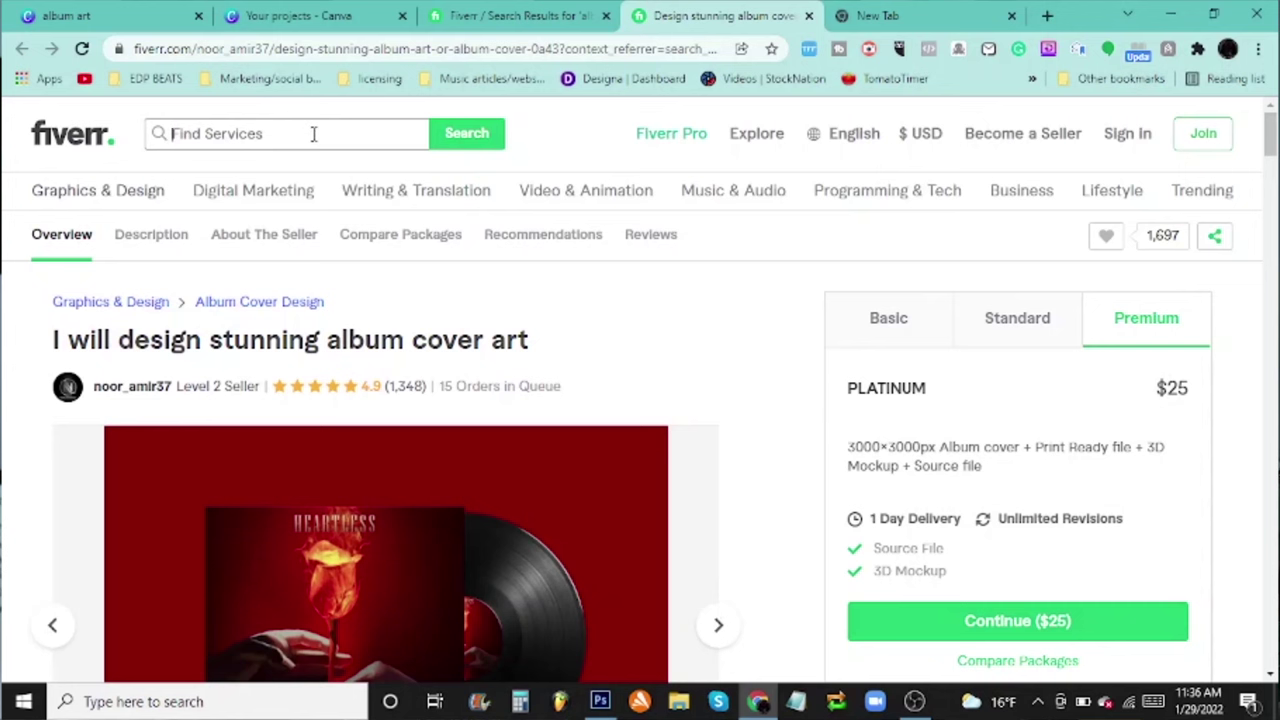
Step: Browse Fiverr's Video & Animation, Music & Audio, Business and Digital Marketing category menus
mouse_move(594, 201)
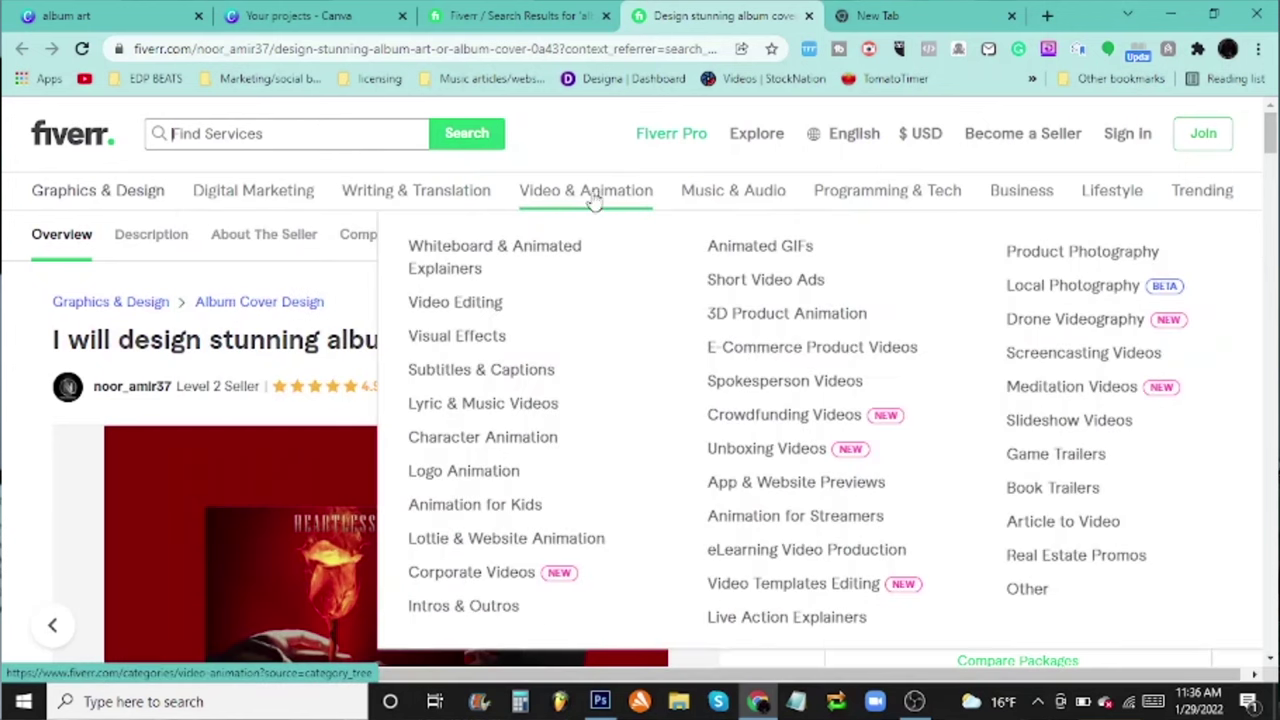
mouse_move(745, 202)
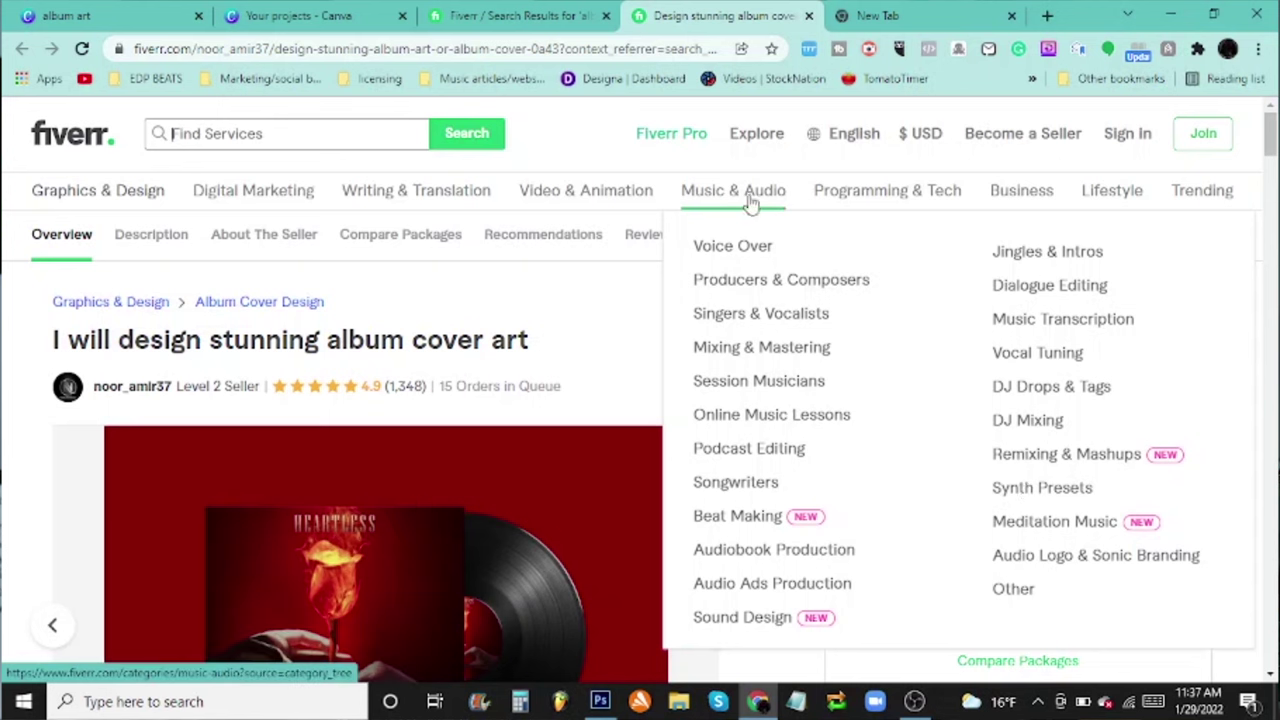
mouse_move(1043, 205)
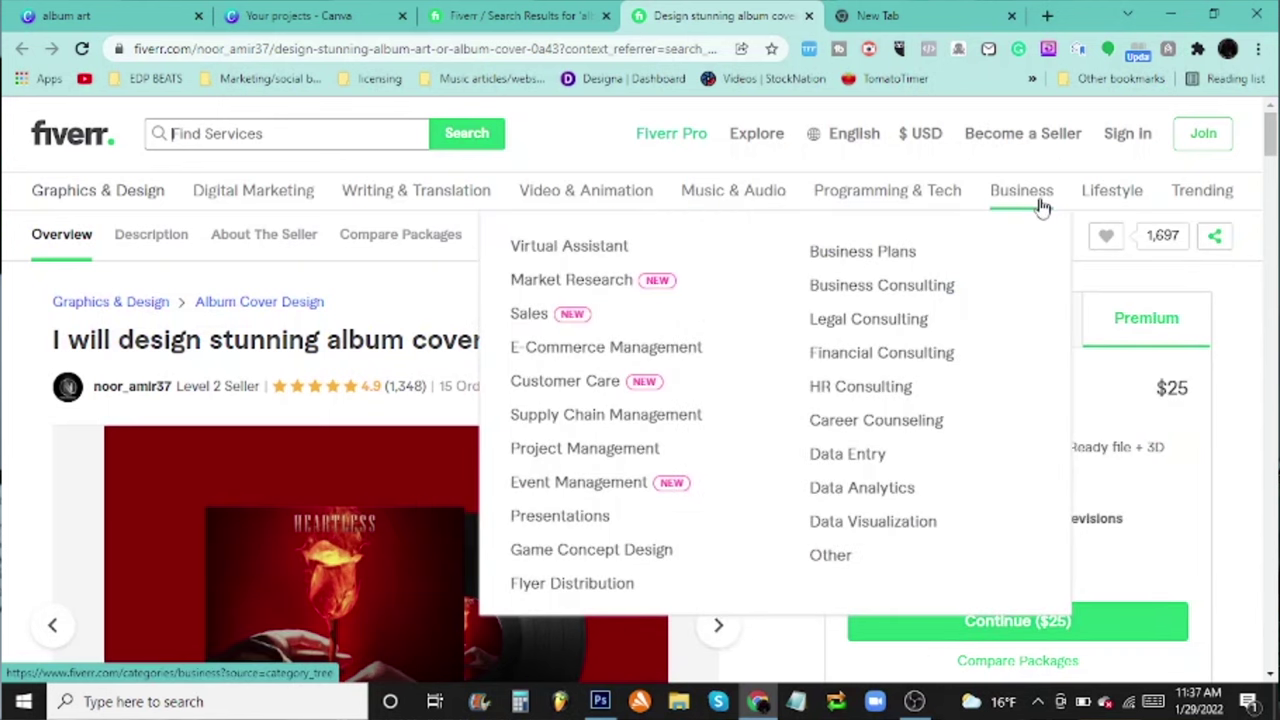
mouse_move(257, 203)
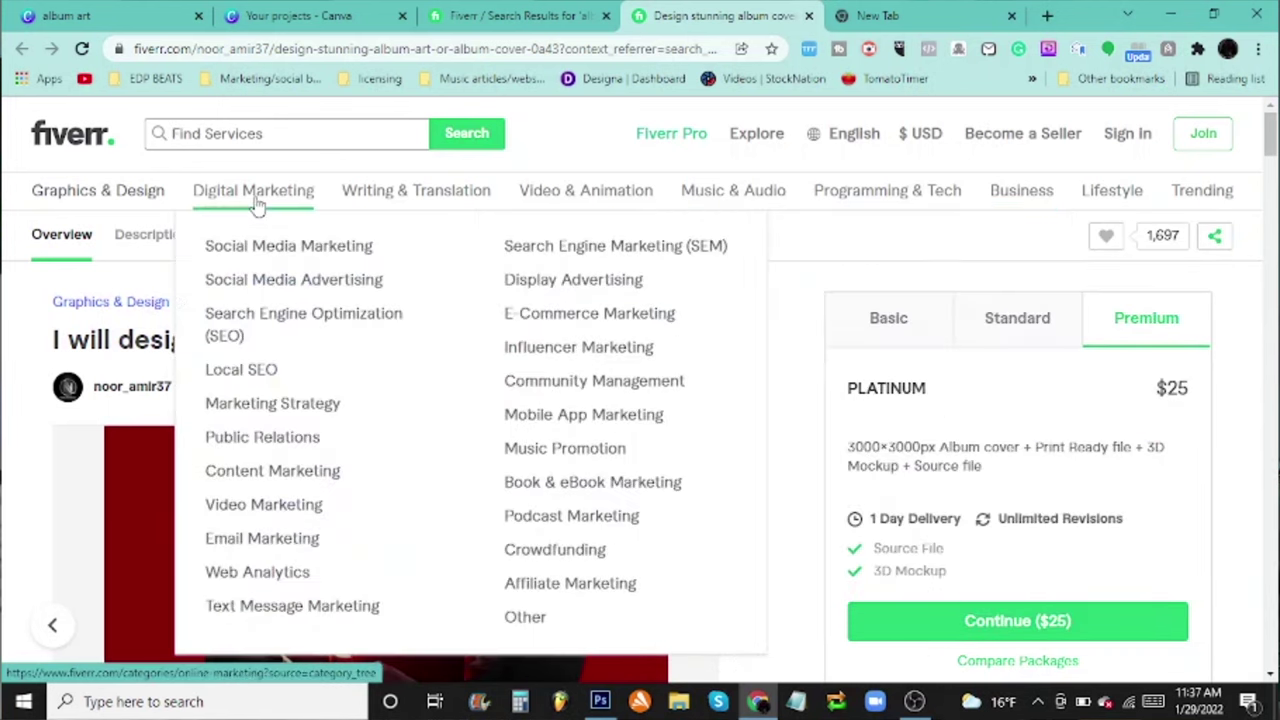